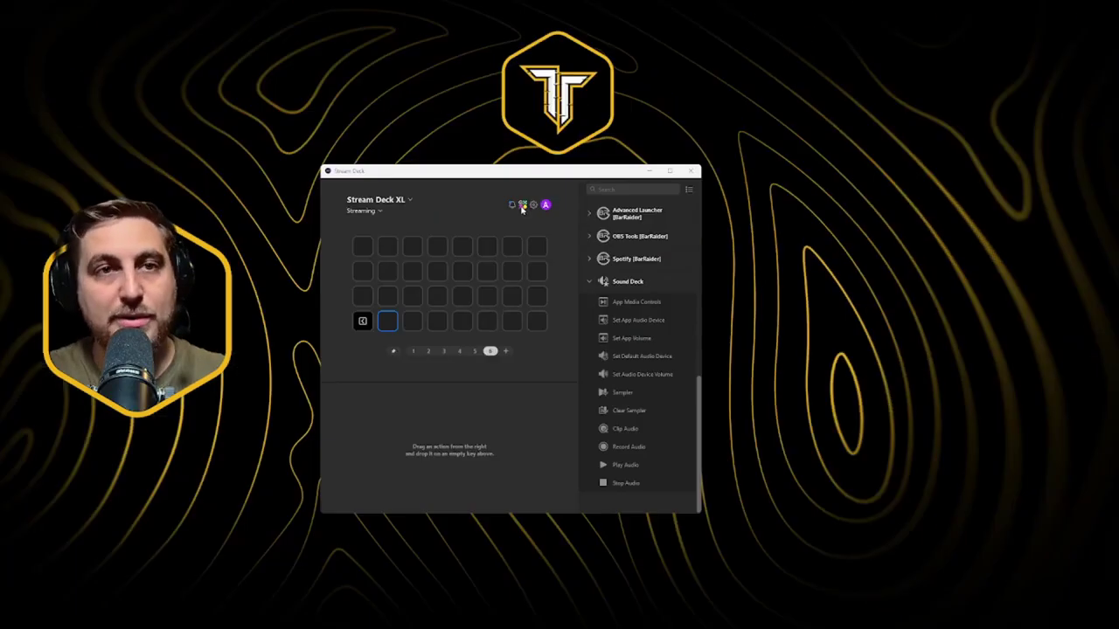
Search the Elgato Marketplace for "sound deck" and open the Sound Deck plugin by GeekyEggo.
{"action": "left_click", "coordinate": [521, 205]}
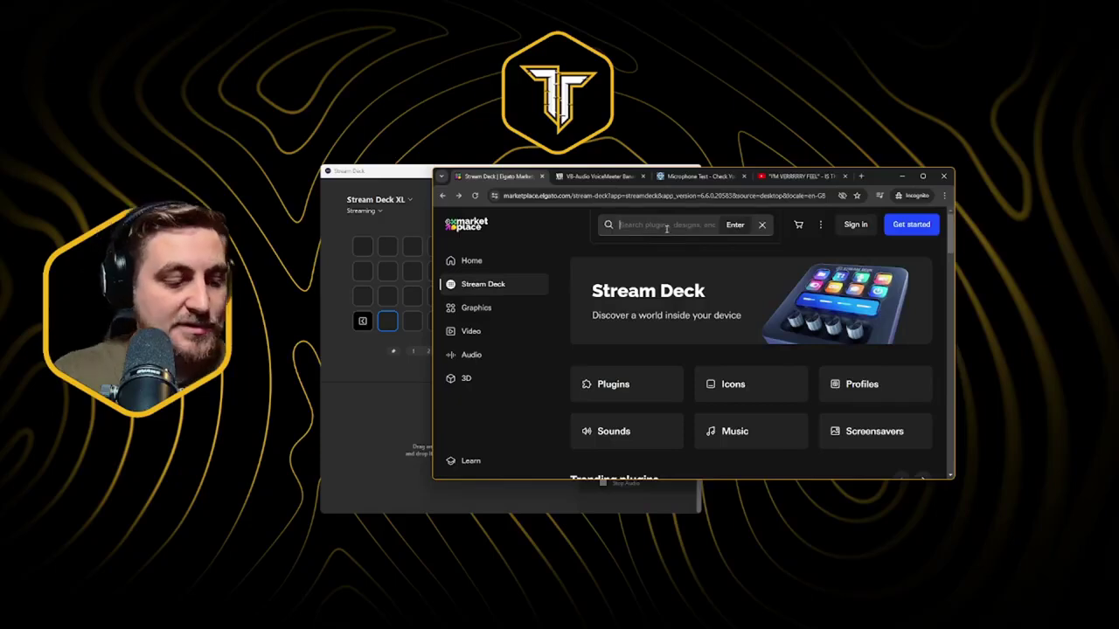
{"action": "type", "text": "sound deck"}
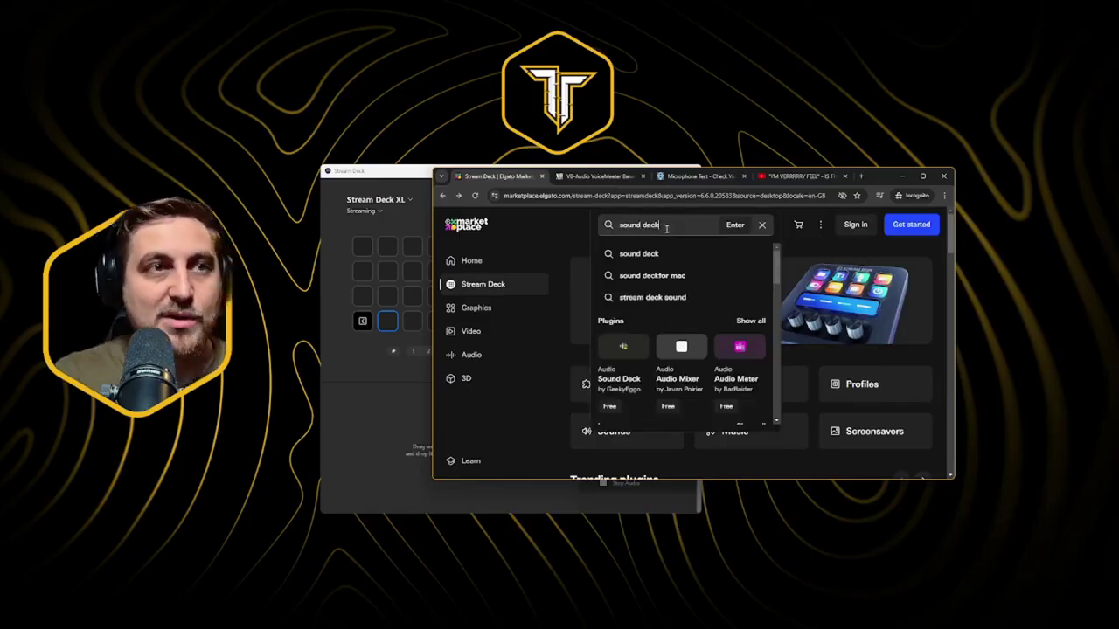
{"action": "key", "text": "Return"}
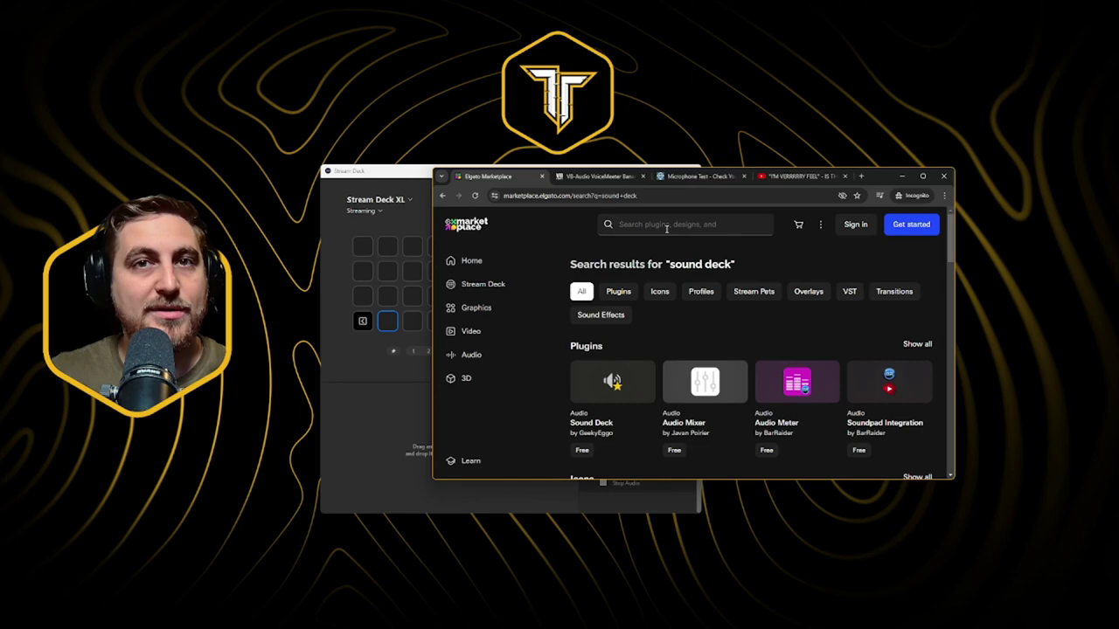
{"action": "left_click", "coordinate": [601, 384]}
{"action": "left_click", "coordinate": [846, 293]}
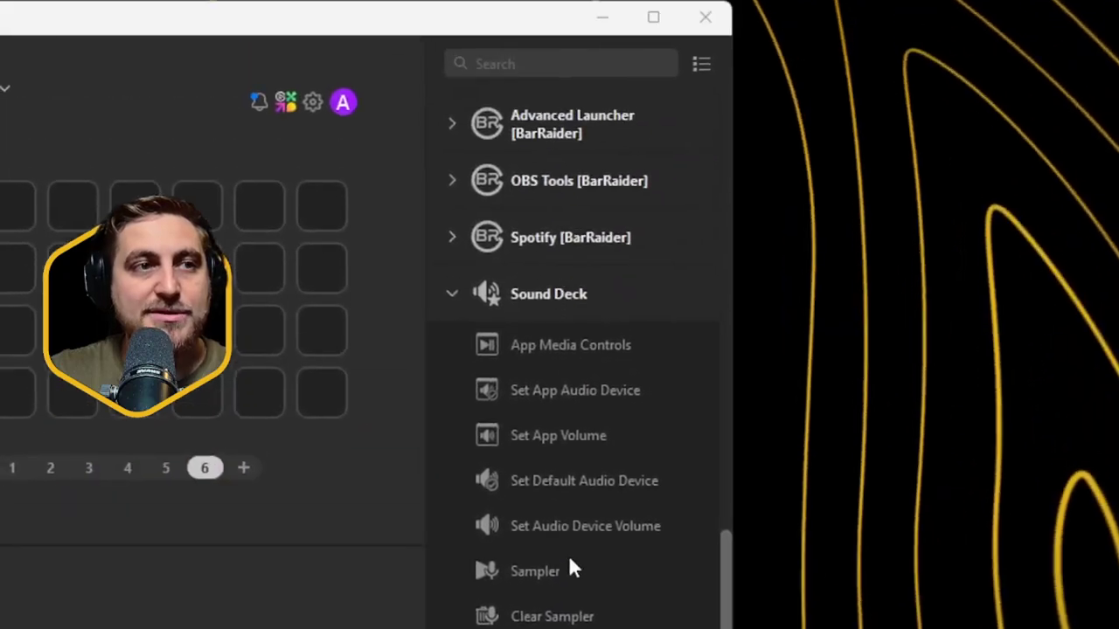
Assign the Sound Deck Sampler action to the empty key beside the back key and display its second state.
{"action": "left_click_drag", "start_coordinate": [553, 163], "coordinate": [389, 40]}
{"action": "left_click_drag", "start_coordinate": [384, 450], "coordinate": [0, 399]}
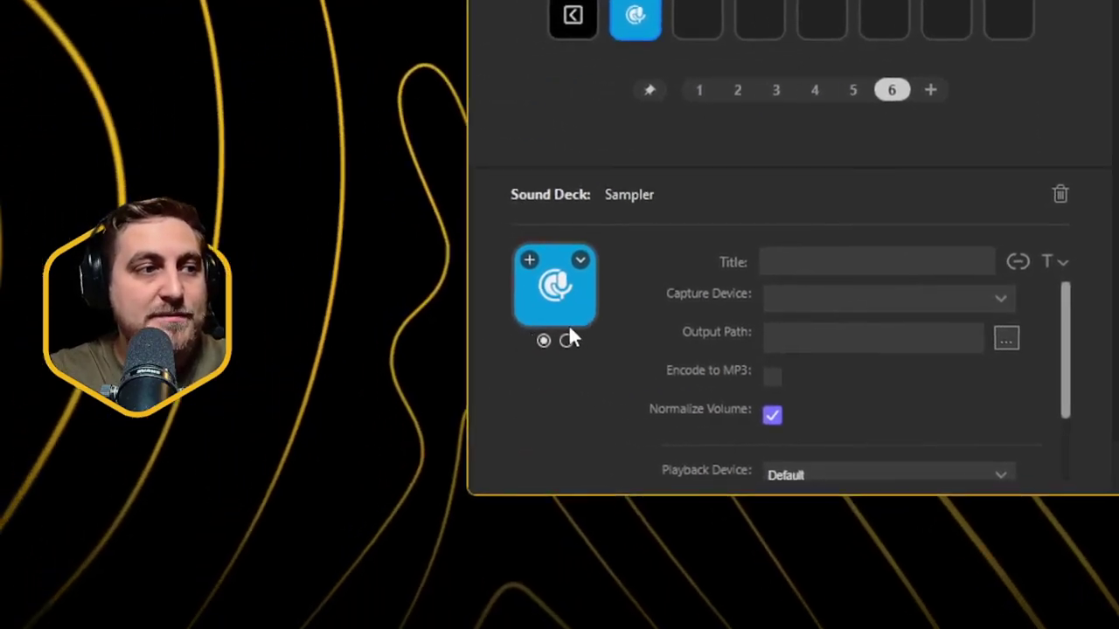
{"action": "left_click", "coordinate": [566, 341]}
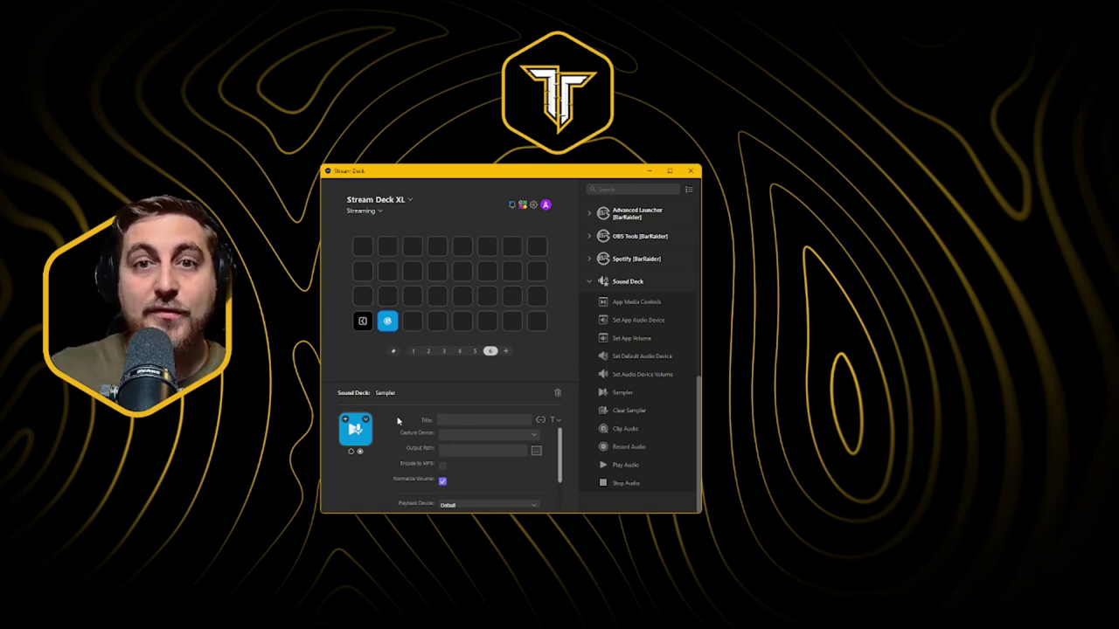
Switch to the browser, look through the VB-Audio VoiceMeeter Banana page and its setup archive, and minimize the archive window.
{"action": "key", "text": "alt+Tab"}
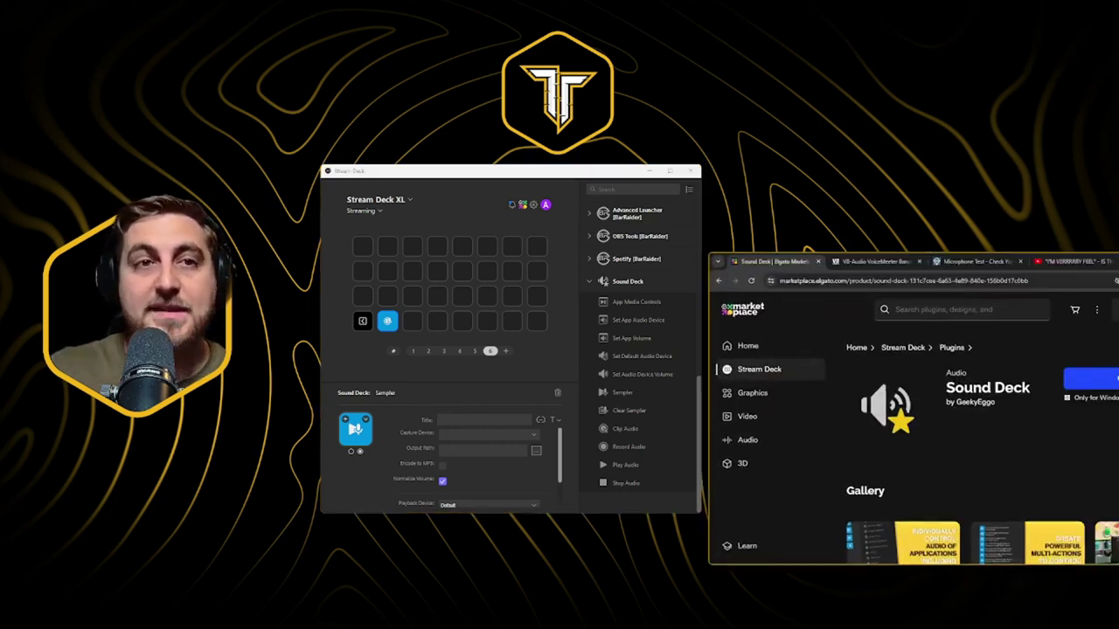
{"action": "left_click", "coordinate": [702, 184]}
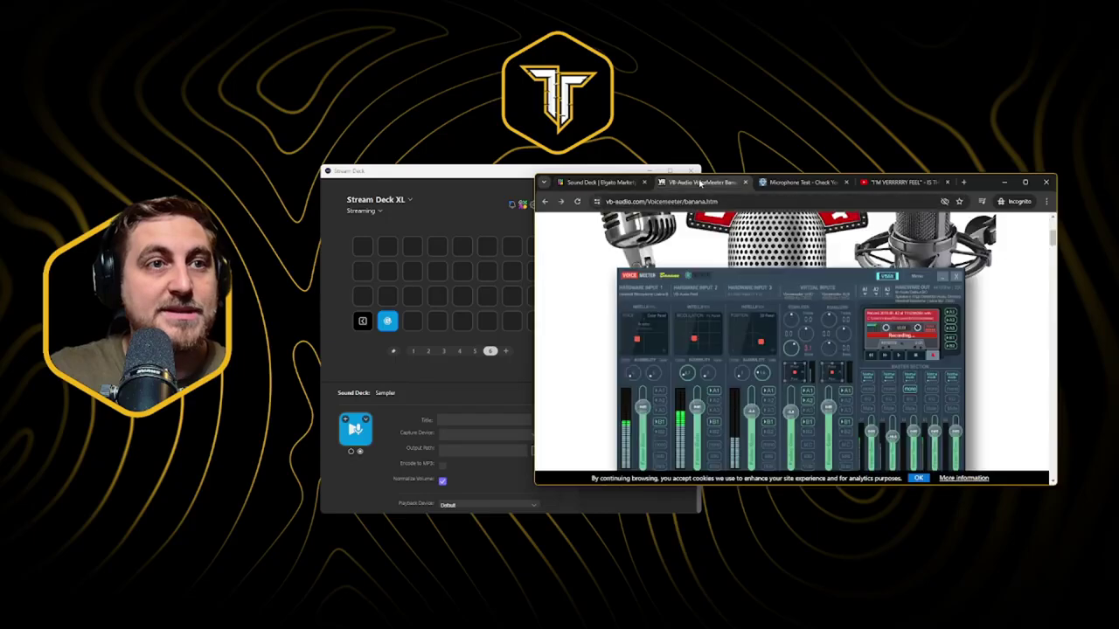
{"action": "scroll", "coordinate": [858, 332], "scroll_direction": "down", "scroll_amount": 3}
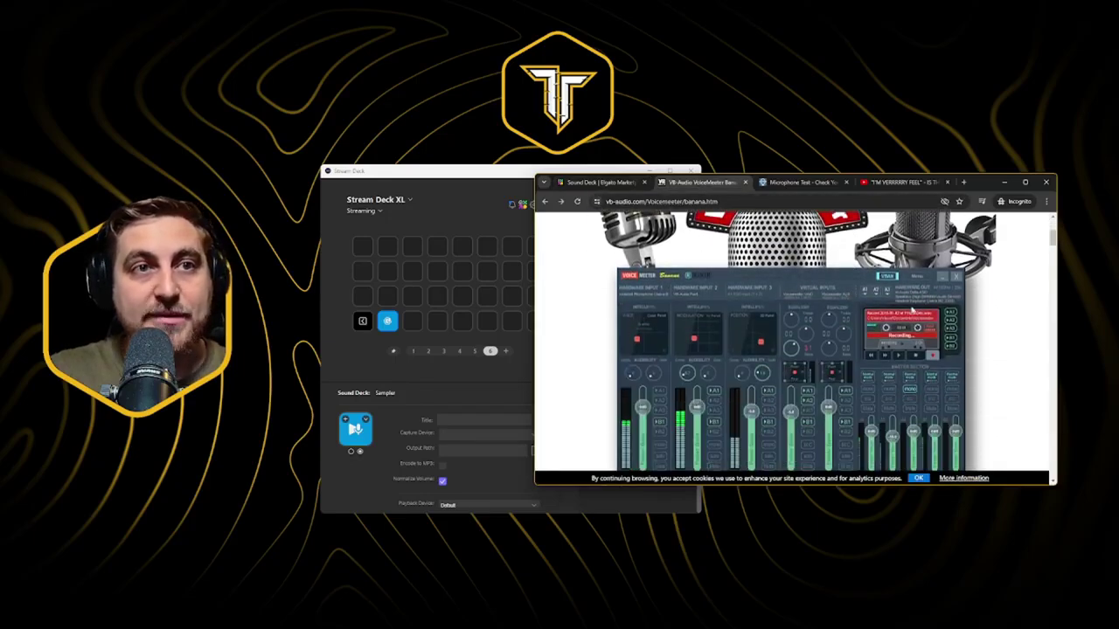
{"action": "scroll", "coordinate": [879, 298], "scroll_direction": "down", "scroll_amount": 1}
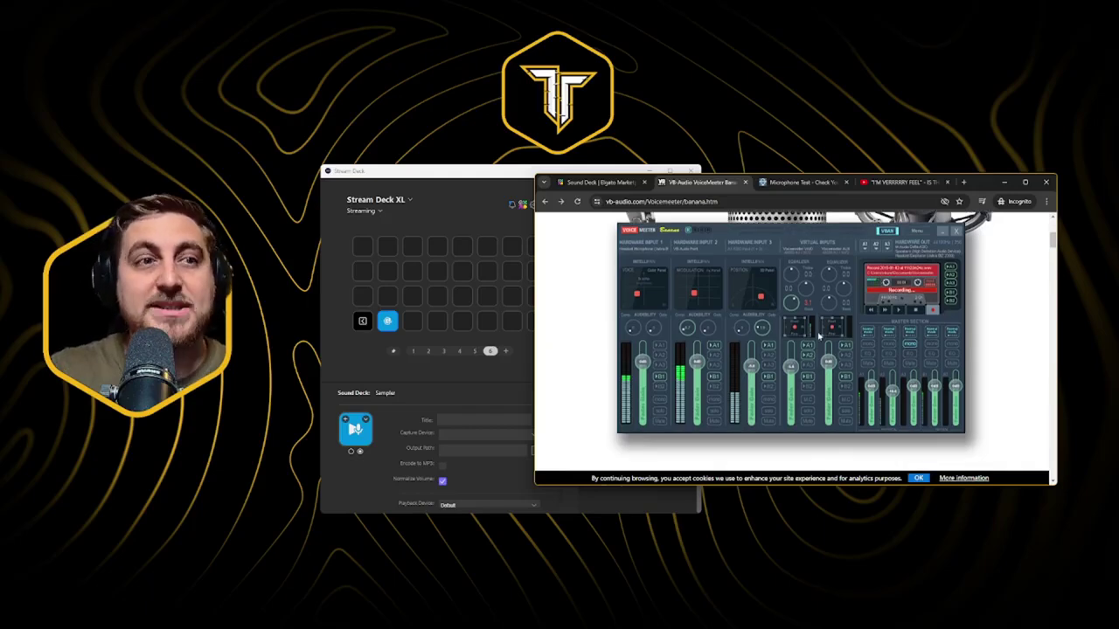
{"action": "scroll", "coordinate": [820, 335], "scroll_direction": "down", "scroll_amount": 5}
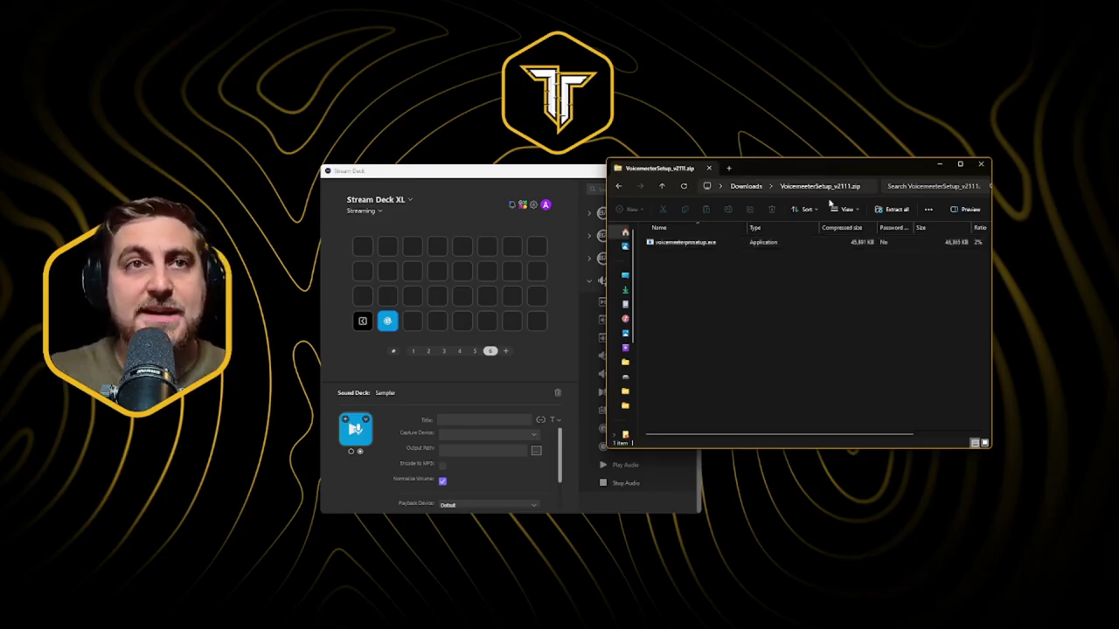
{"action": "left_click", "coordinate": [940, 167]}
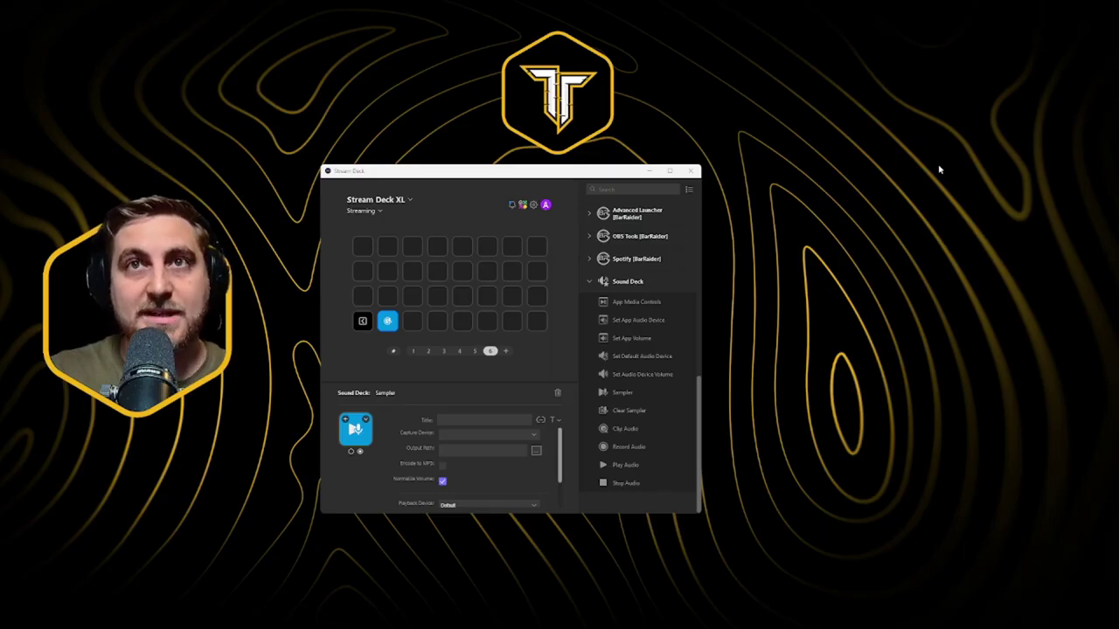
Arrange the Stream Deck and Voicemeeter windows side by side and view the devices available for Stereo Input 1.
{"action": "left_click_drag", "start_coordinate": [583, 179], "coordinate": [491, 173]}
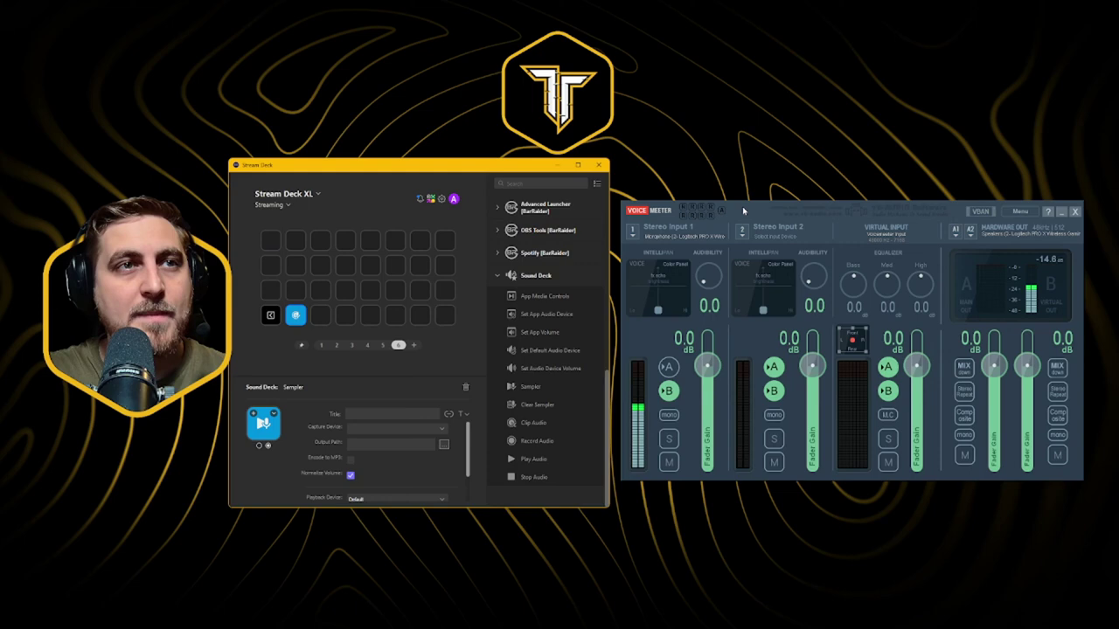
{"action": "left_click_drag", "start_coordinate": [742, 206], "coordinate": [740, 187]}
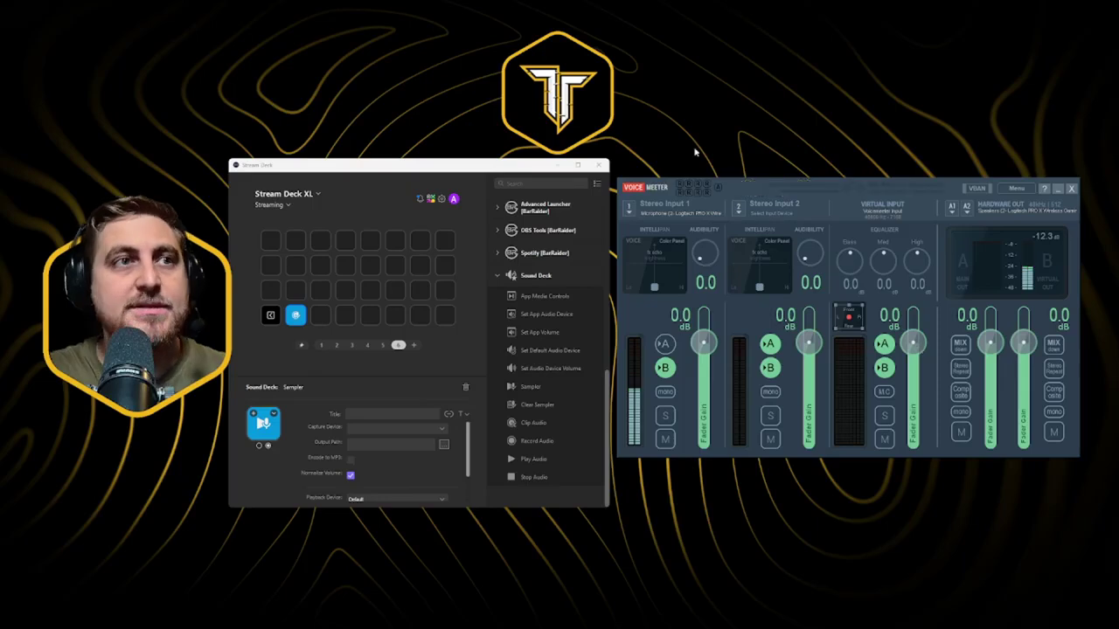
{"action": "left_click", "coordinate": [664, 215]}
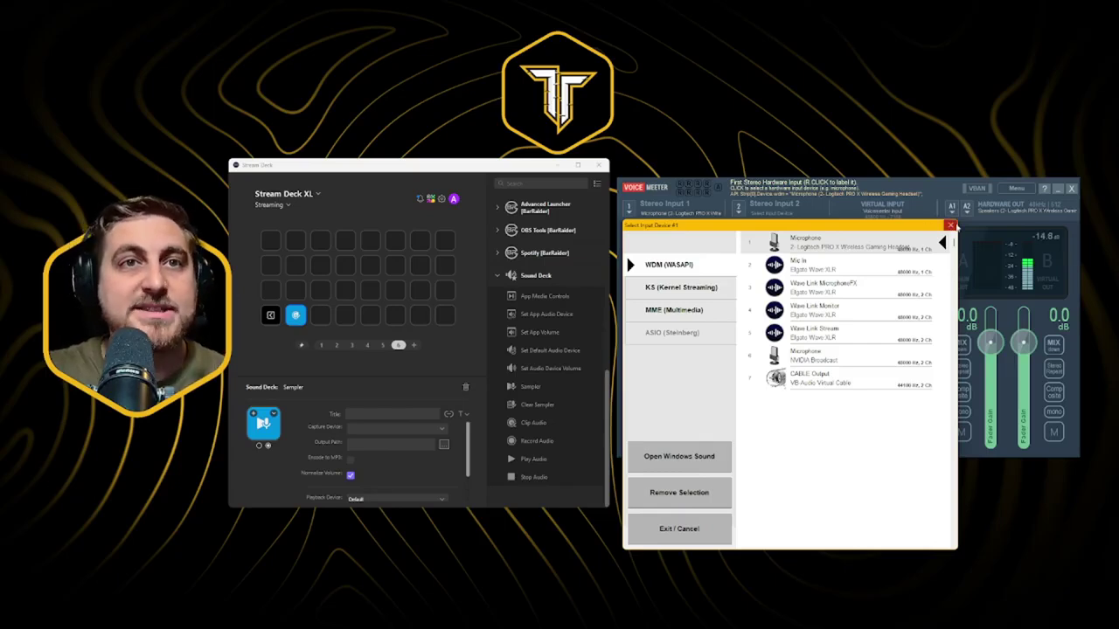
{"action": "left_click", "coordinate": [950, 224]}
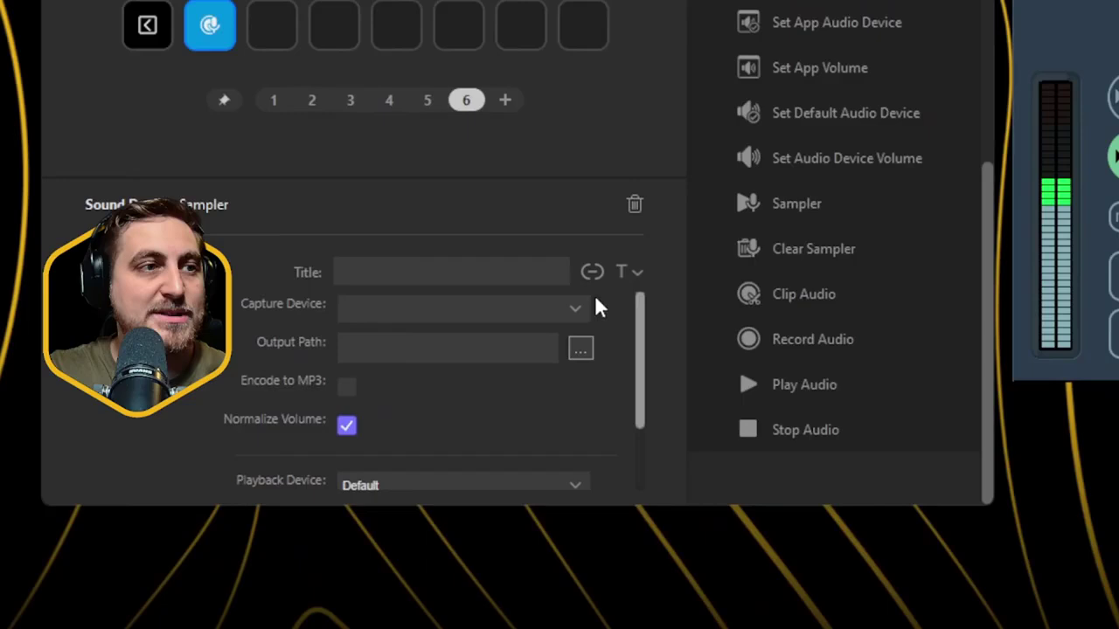
Set the Sampler's capture device to Default, with the Voice Clips folder as its output path and MP3 encoding enabled.
{"action": "left_click", "coordinate": [574, 308]}
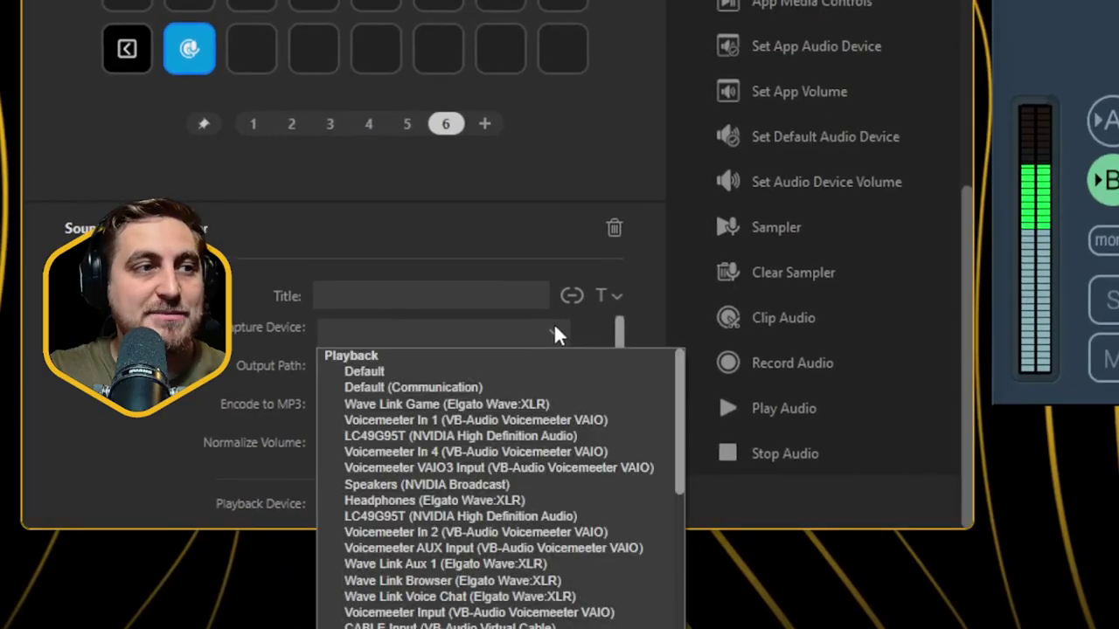
{"action": "left_click", "coordinate": [436, 373]}
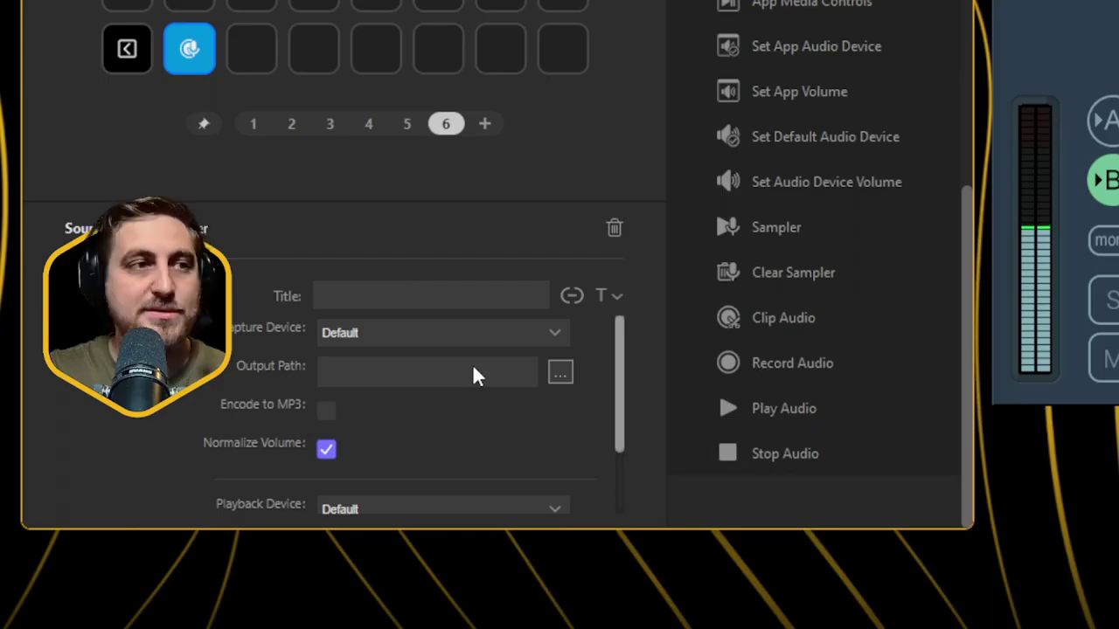
{"action": "left_click", "coordinate": [560, 374]}
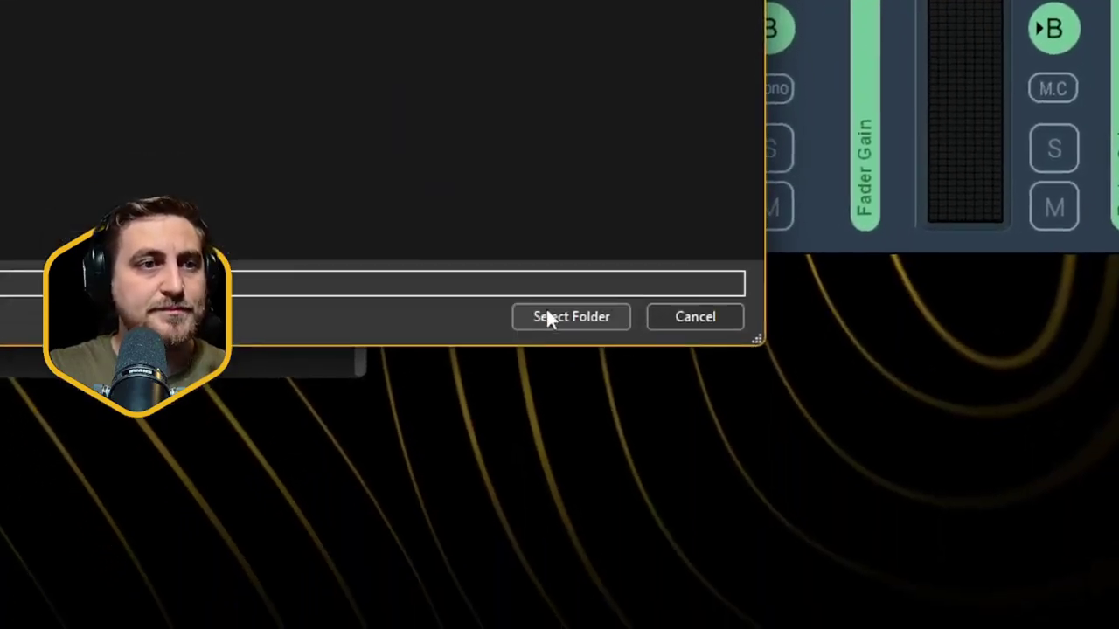
{"action": "left_click", "coordinate": [548, 317]}
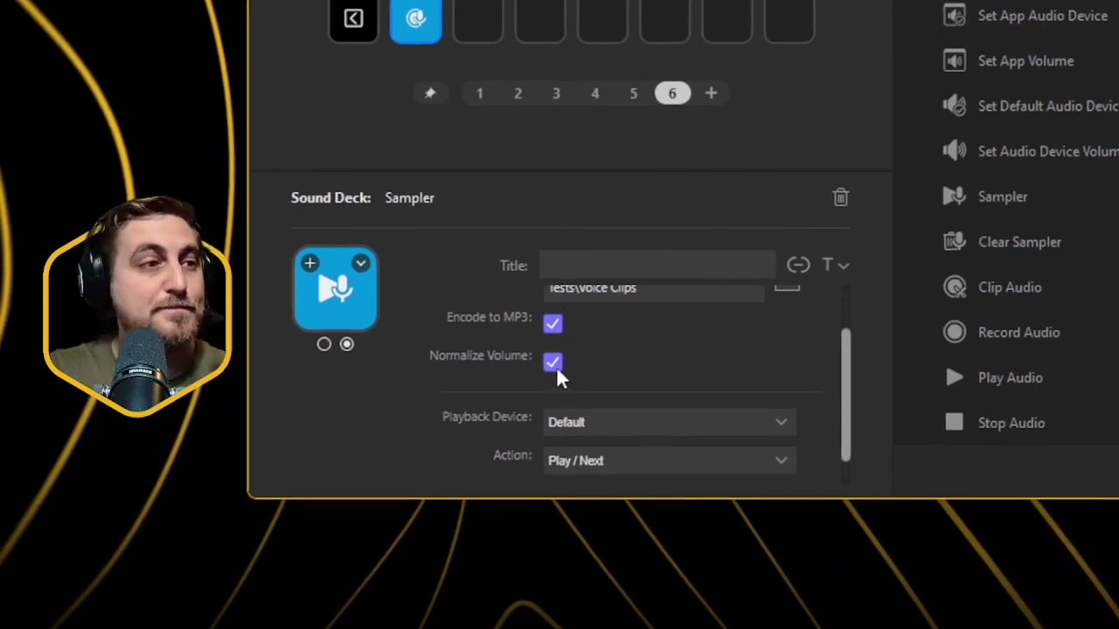
Set the Sampler's playback device to Voicemeeter Input (VB-Audio Voicemeeter VAIO).
{"action": "scroll", "coordinate": [618, 384], "scroll_direction": "down", "scroll_amount": 1}
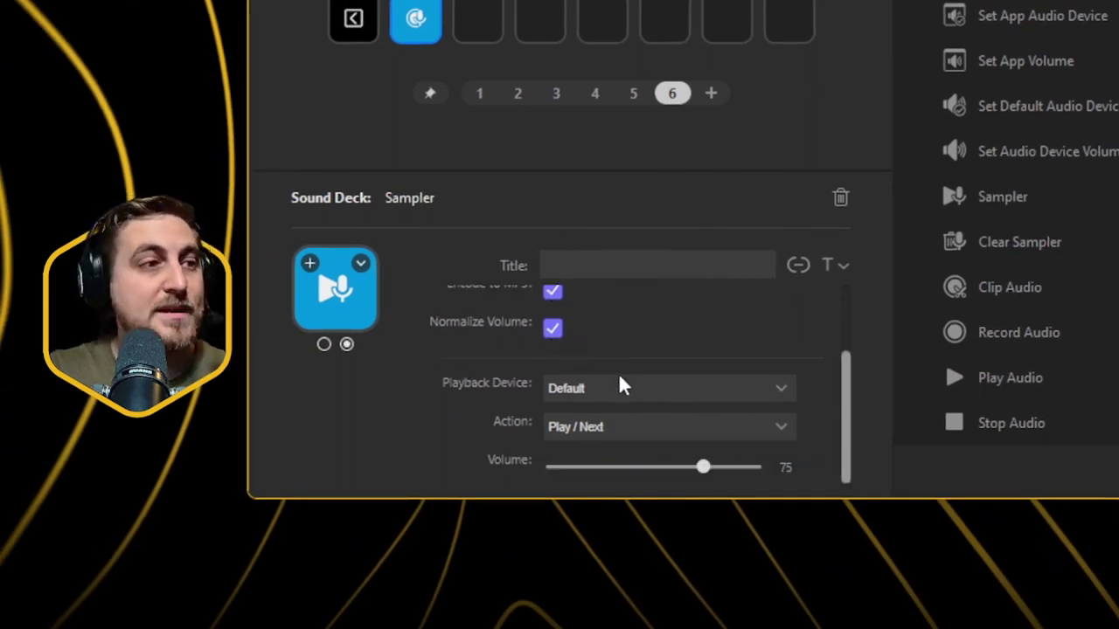
{"action": "left_click", "coordinate": [704, 400]}
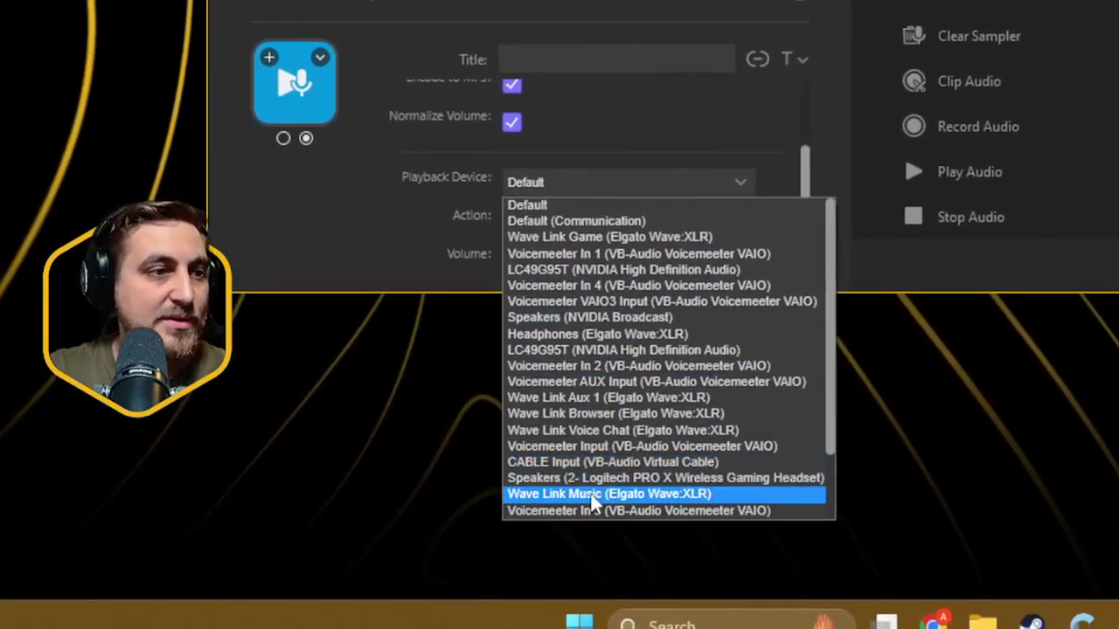
{"action": "scroll", "coordinate": [618, 510], "scroll_direction": "down", "scroll_amount": 1}
{"action": "scroll", "coordinate": [617, 498], "scroll_direction": "down", "scroll_amount": 1}
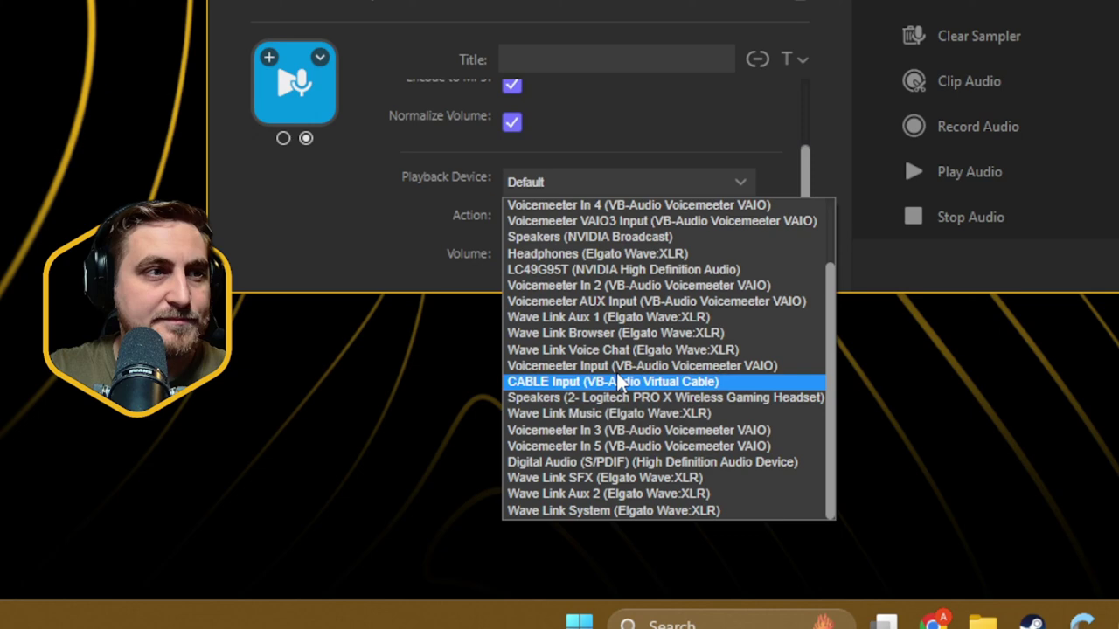
{"action": "scroll", "coordinate": [624, 376], "scroll_direction": "up", "scroll_amount": 2}
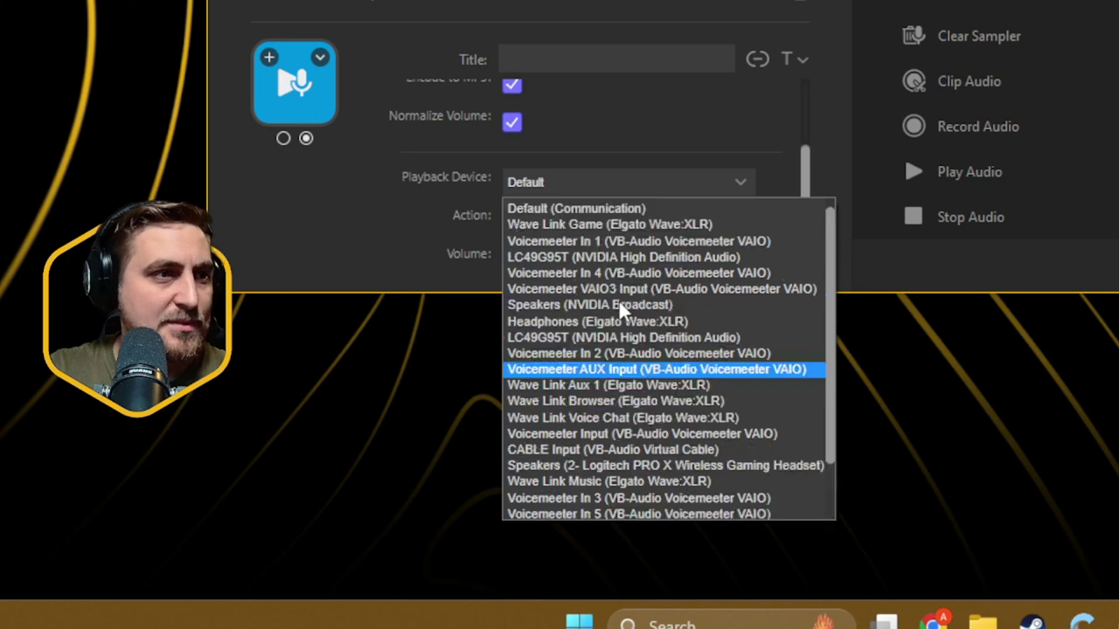
{"action": "left_click", "coordinate": [587, 434]}
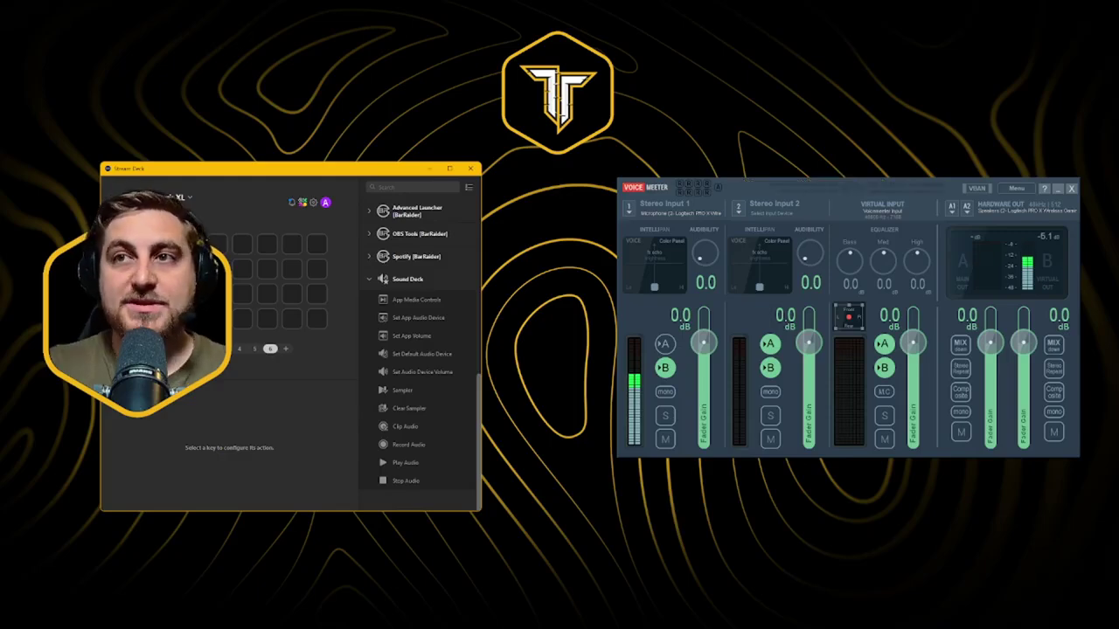
Bring up the YouTube window, play the "I'M VERRRRY FEEL" clip as the sampler's source audio, and minimize the browser.
{"action": "left_click_drag", "start_coordinate": [1118, 199], "coordinate": [771, 237]}
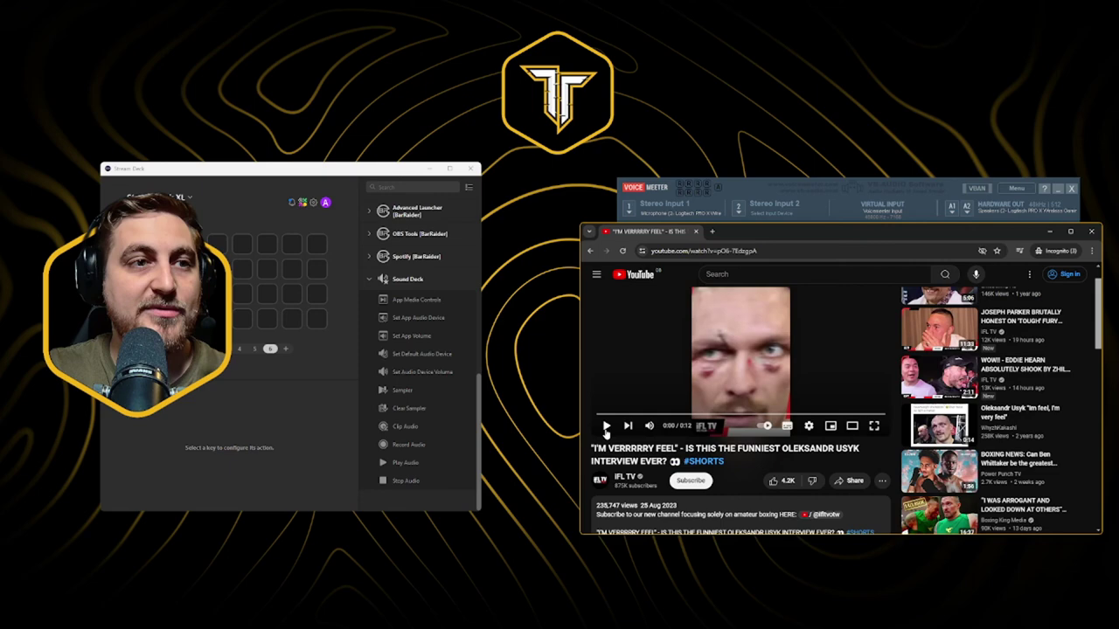
{"action": "left_click", "coordinate": [607, 428]}
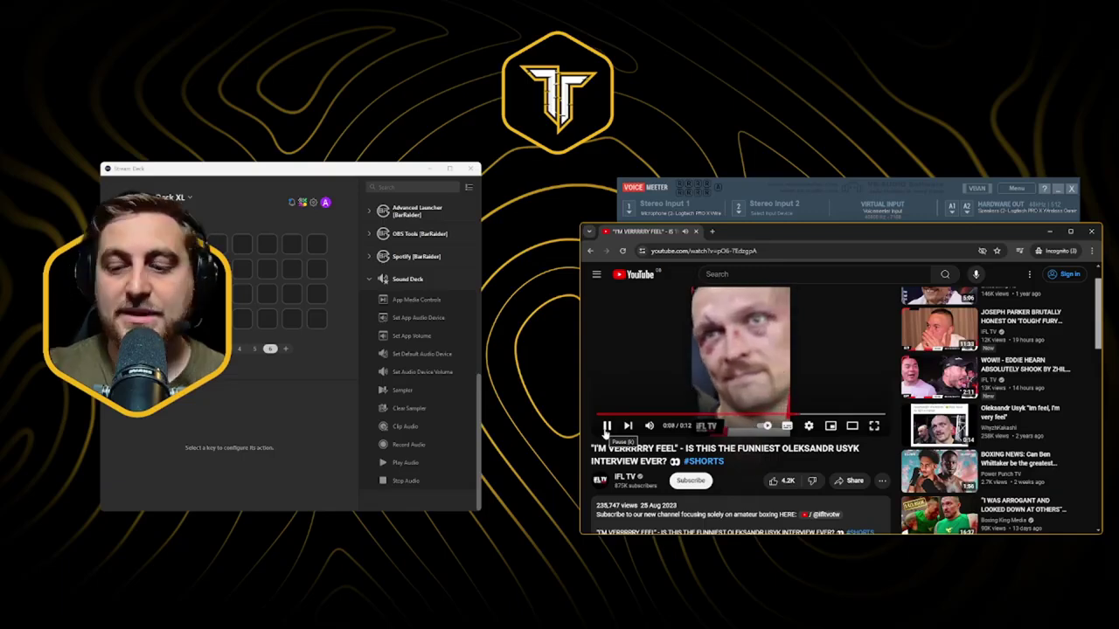
{"action": "left_click", "coordinate": [1049, 231]}
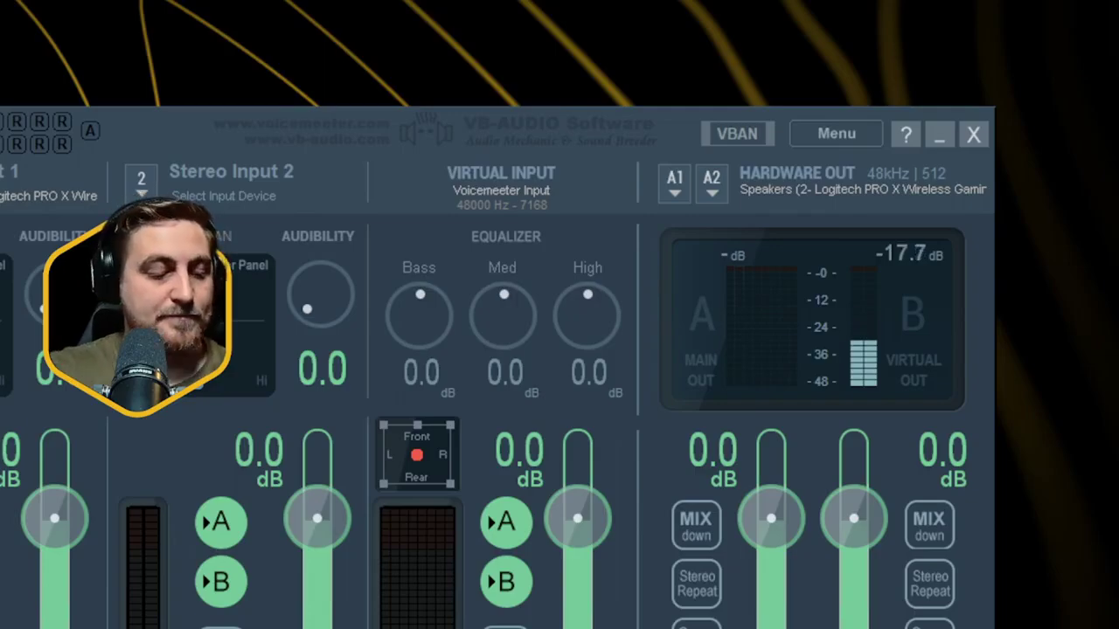
Switch to the Mic Test page in the browser and start a microphone test with Voicemeeter Out B1 (VB-Audio Voicemeeter VAIO).
{"action": "key", "text": "alt+Tab"}
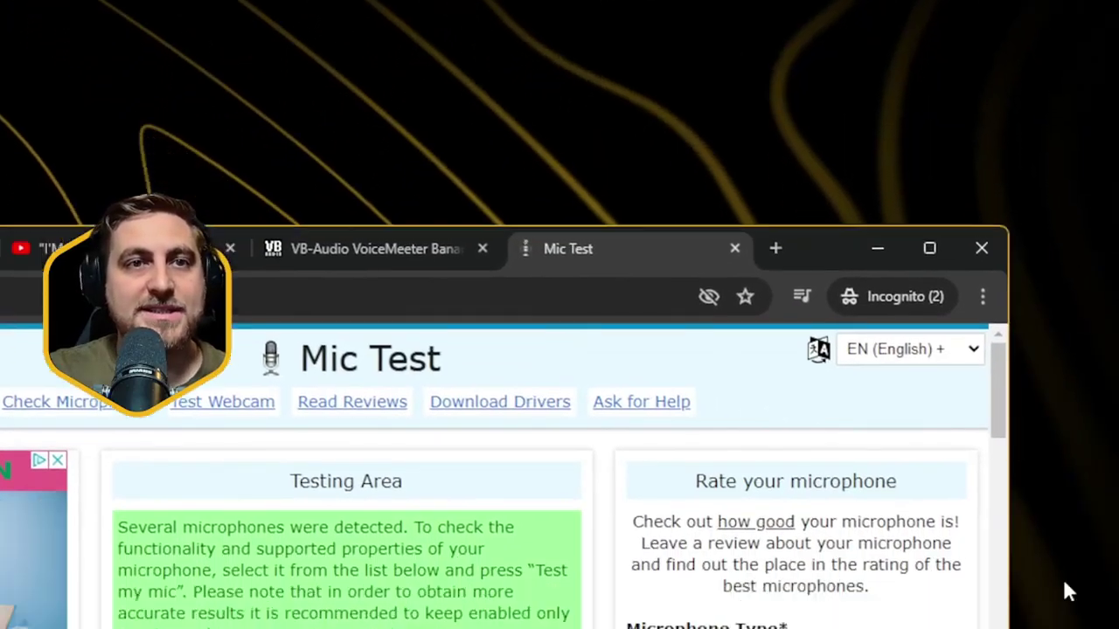
{"action": "left_click", "coordinate": [388, 404]}
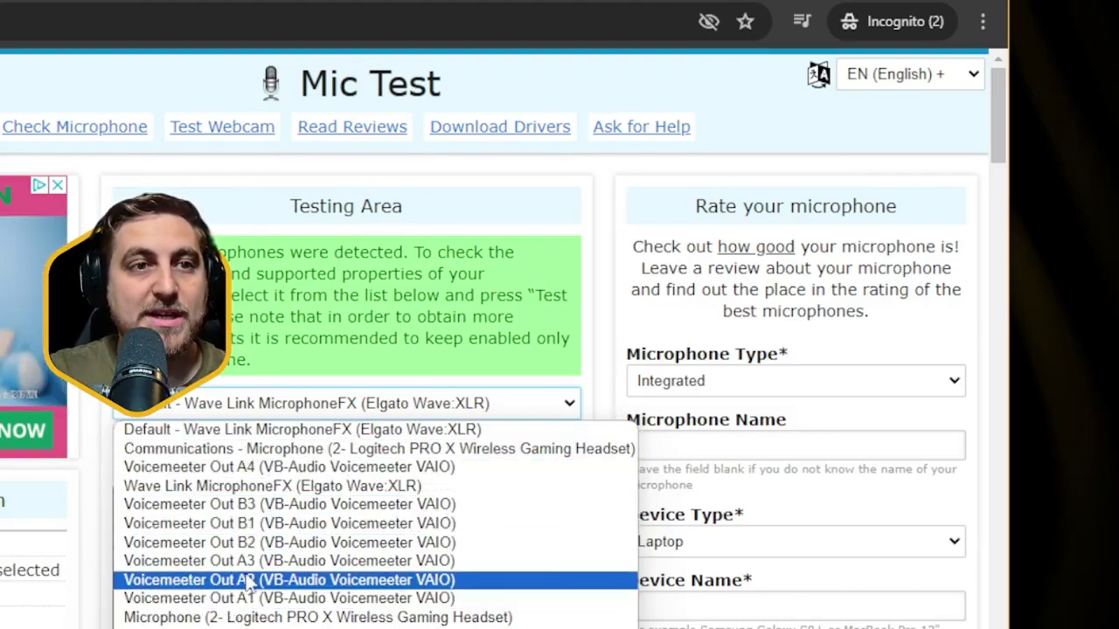
{"action": "left_click", "coordinate": [249, 527]}
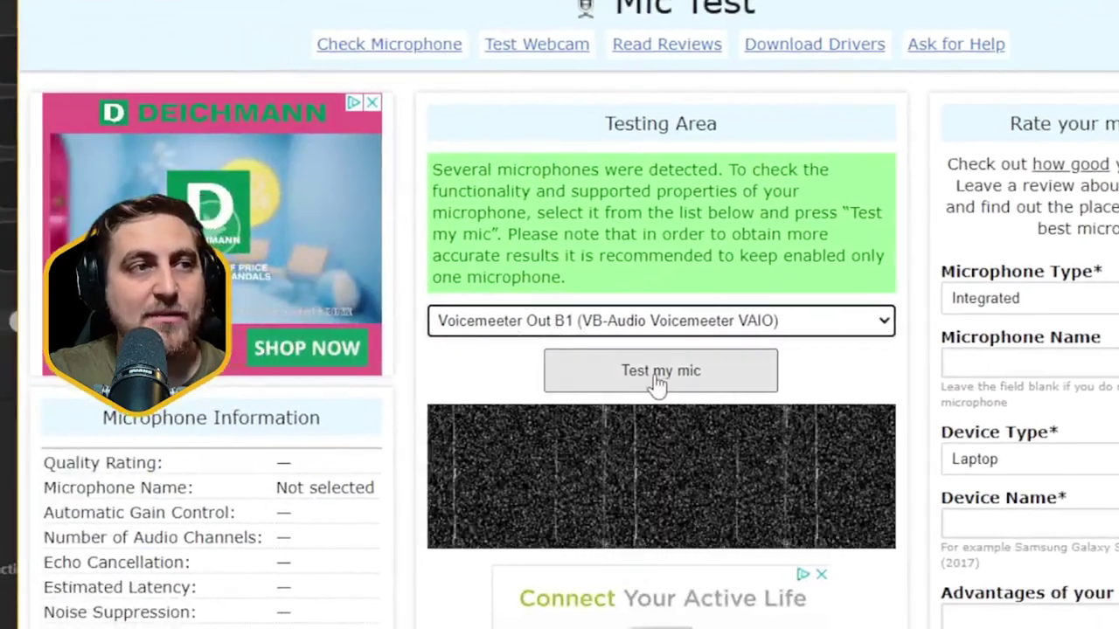
{"action": "left_click", "coordinate": [653, 377]}
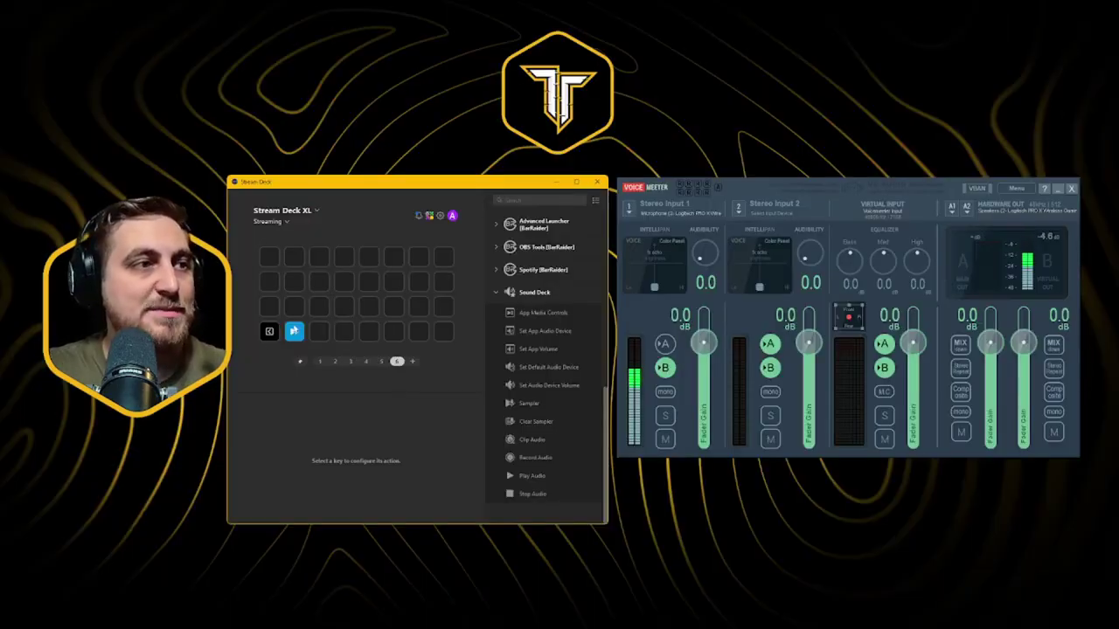
Check the Sampler key's settings and assign the Clear Sampler action to the last key of the bottom row.
{"action": "left_click", "coordinate": [294, 337]}
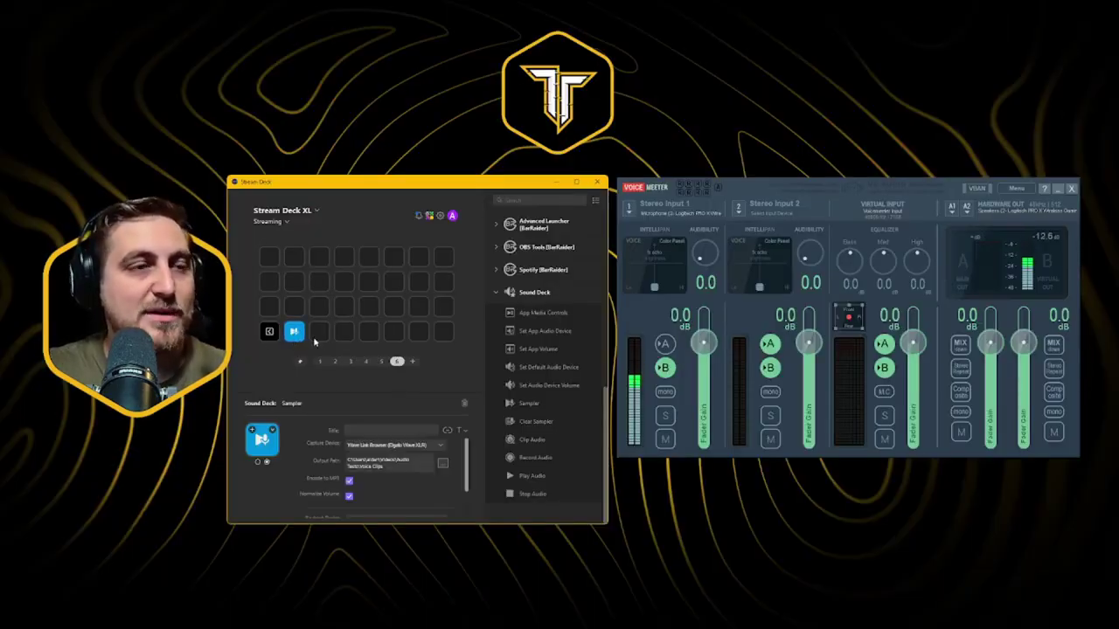
{"action": "left_click", "coordinate": [393, 387]}
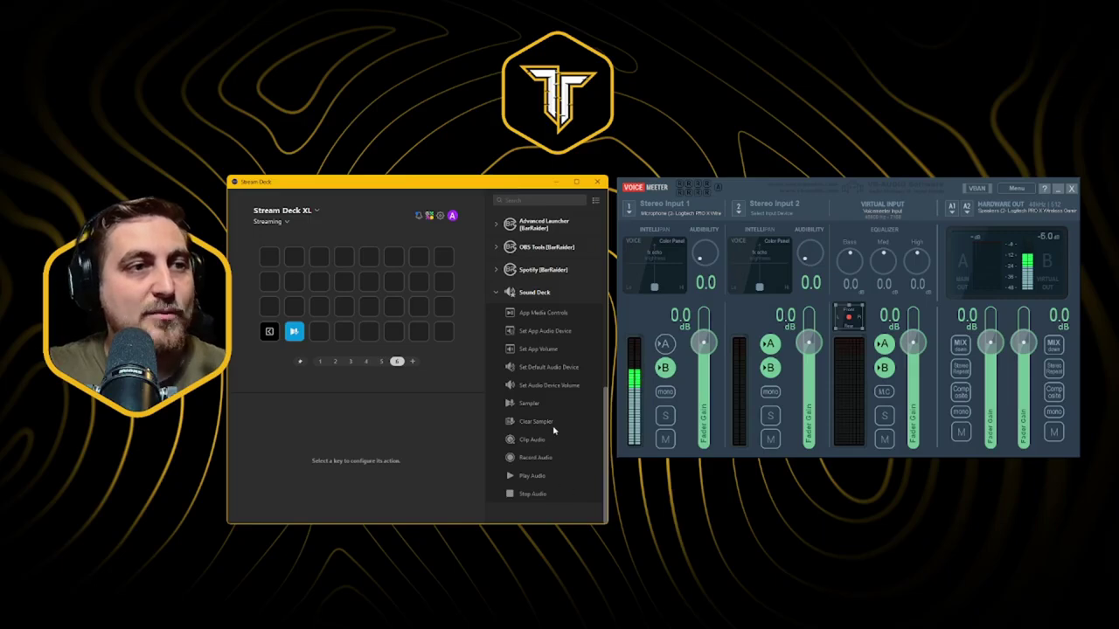
{"action": "left_click_drag", "start_coordinate": [548, 423], "coordinate": [444, 332]}
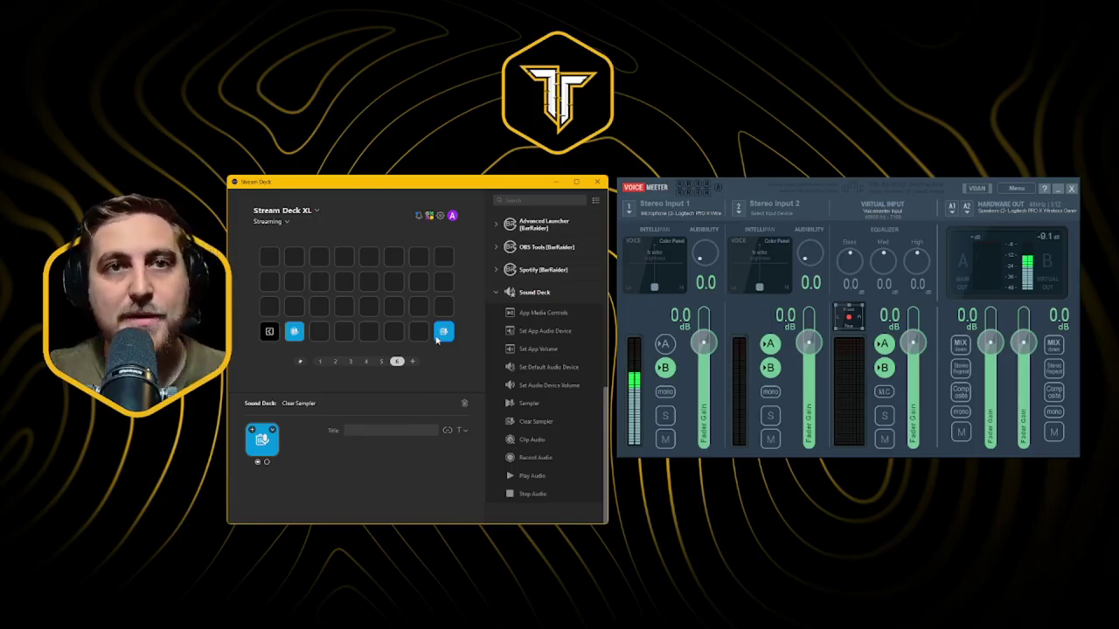
Move the Sampler key in the second column up from the bottom row to the third row.
{"action": "left_click", "coordinate": [299, 332]}
{"action": "left_click_drag", "start_coordinate": [300, 332], "coordinate": [300, 308]}
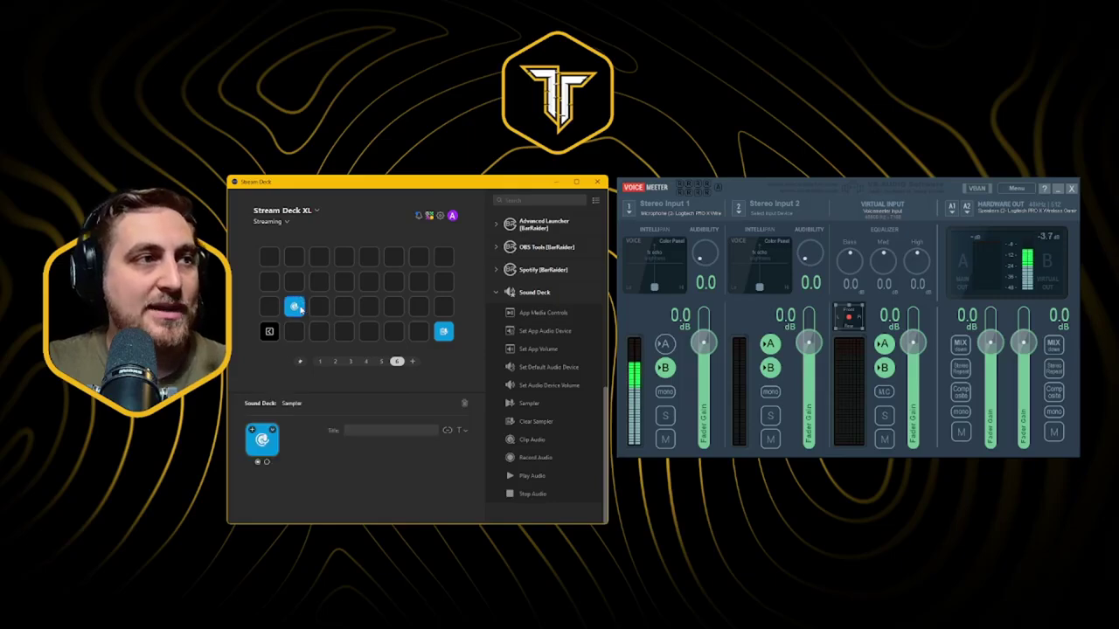
Look through the saved clips in the Voice Chat folder on page 2 and return to the page.
{"action": "left_click", "coordinate": [335, 362]}
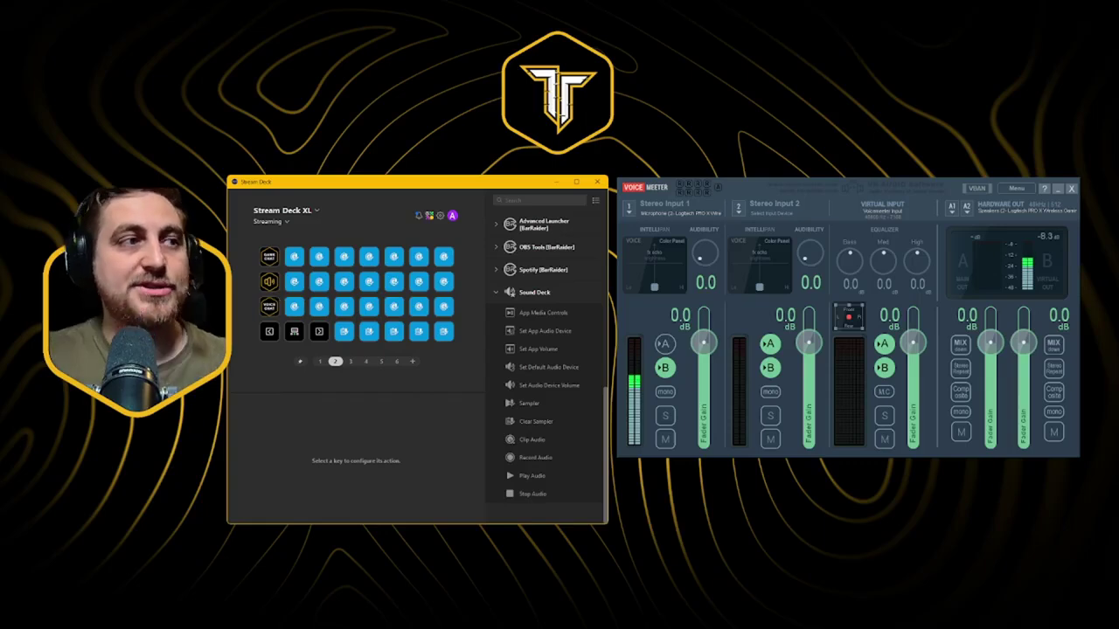
{"action": "left_click", "coordinate": [296, 306]}
{"action": "double_click", "coordinate": [272, 306]}
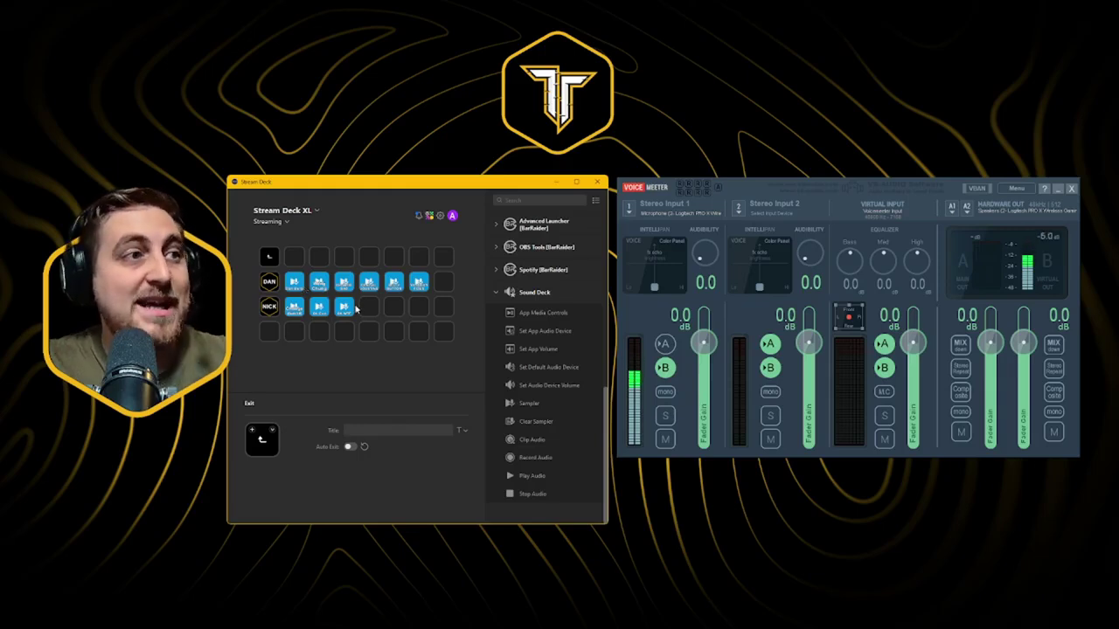
{"action": "double_click", "coordinate": [271, 266]}
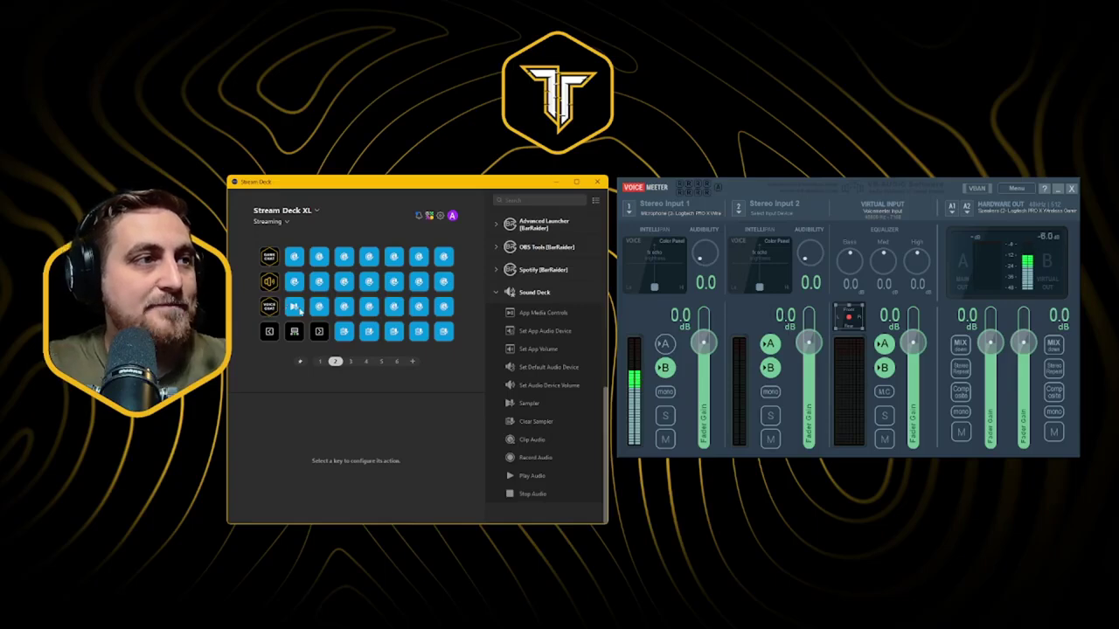
Title the recorded sampler key in the Voice Chat row "Great Clip" and align the title to the bottom of the key.
{"action": "left_click", "coordinate": [297, 308]}
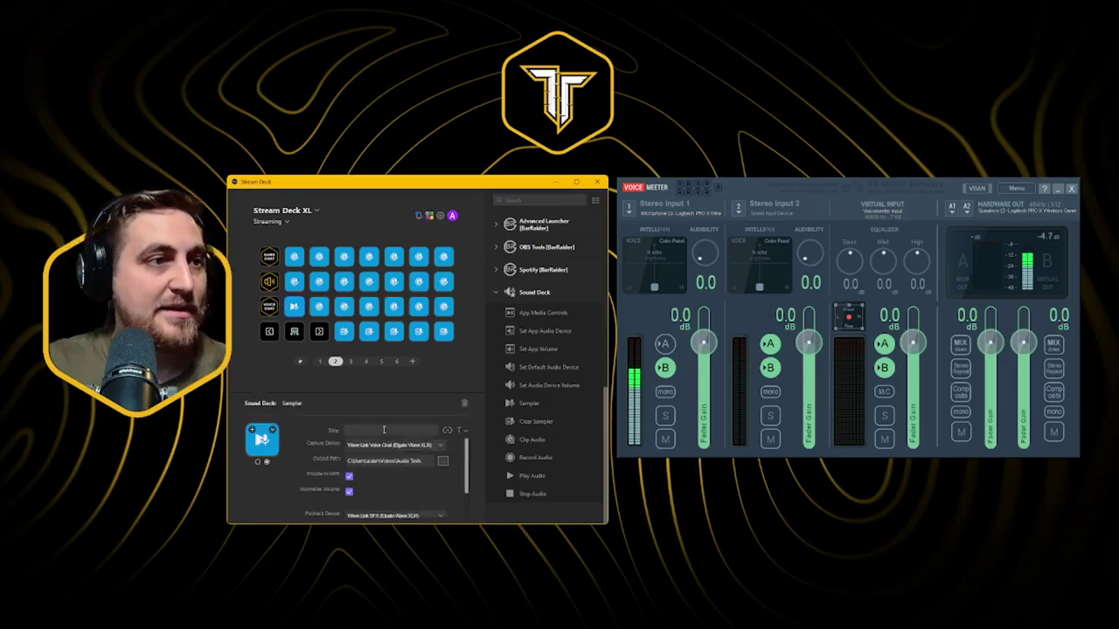
{"action": "type", "text": "Great"}
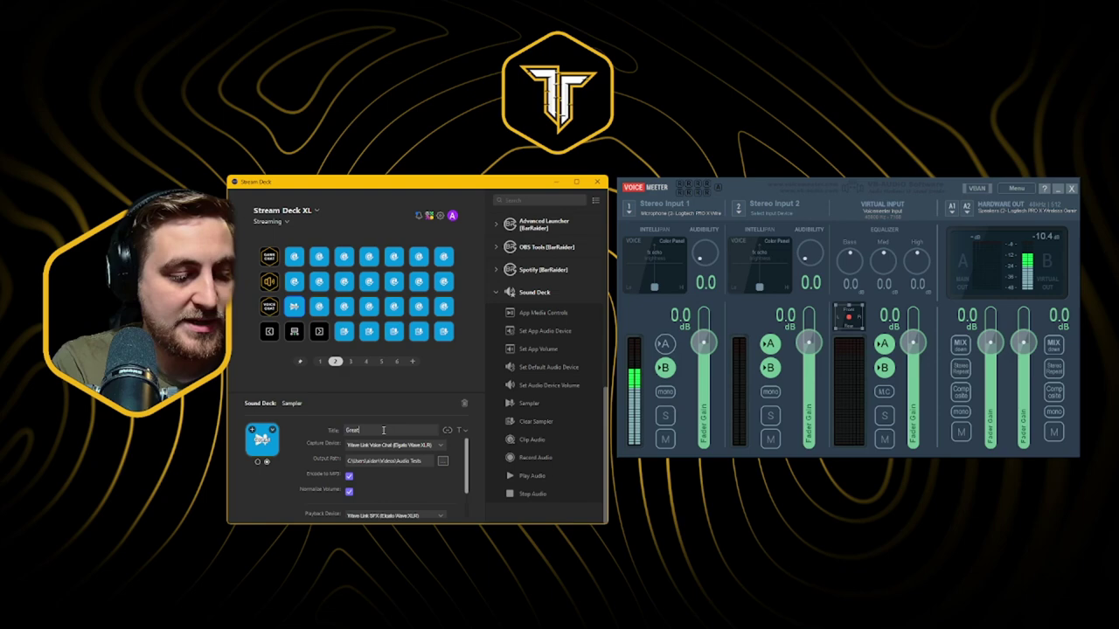
{"action": "type", "text": " Clip"}
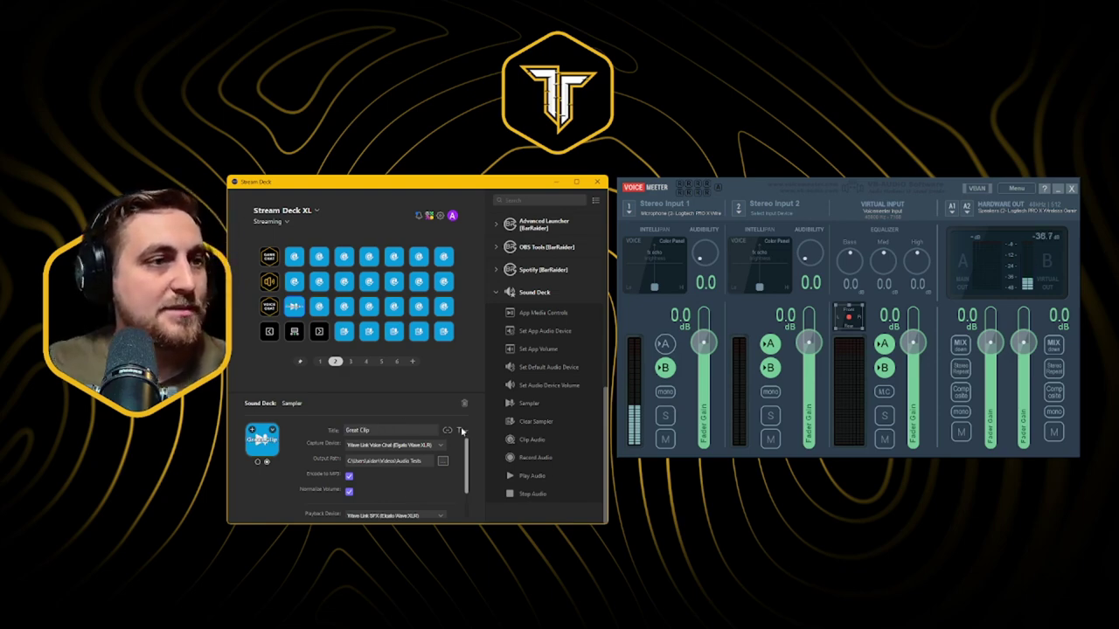
{"action": "left_click", "coordinate": [459, 430]}
{"action": "left_click", "coordinate": [488, 453]}
{"action": "left_click", "coordinate": [391, 391]}
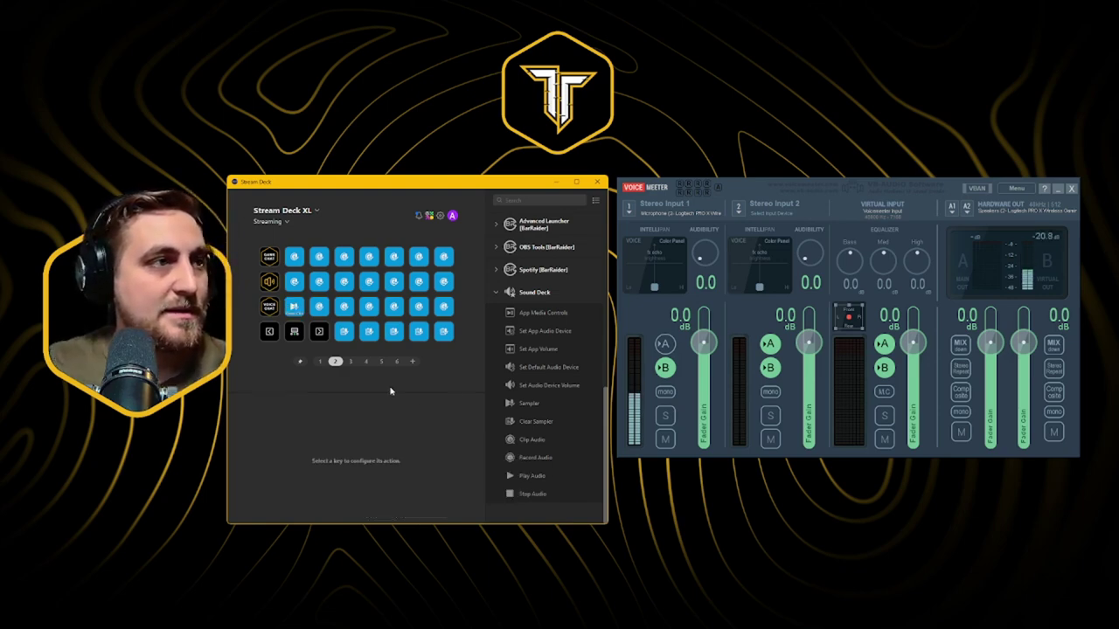
Copy the Great Clip key into the Voice Chat folder, on the second key of its bottom row.
{"action": "left_click", "coordinate": [300, 313]}
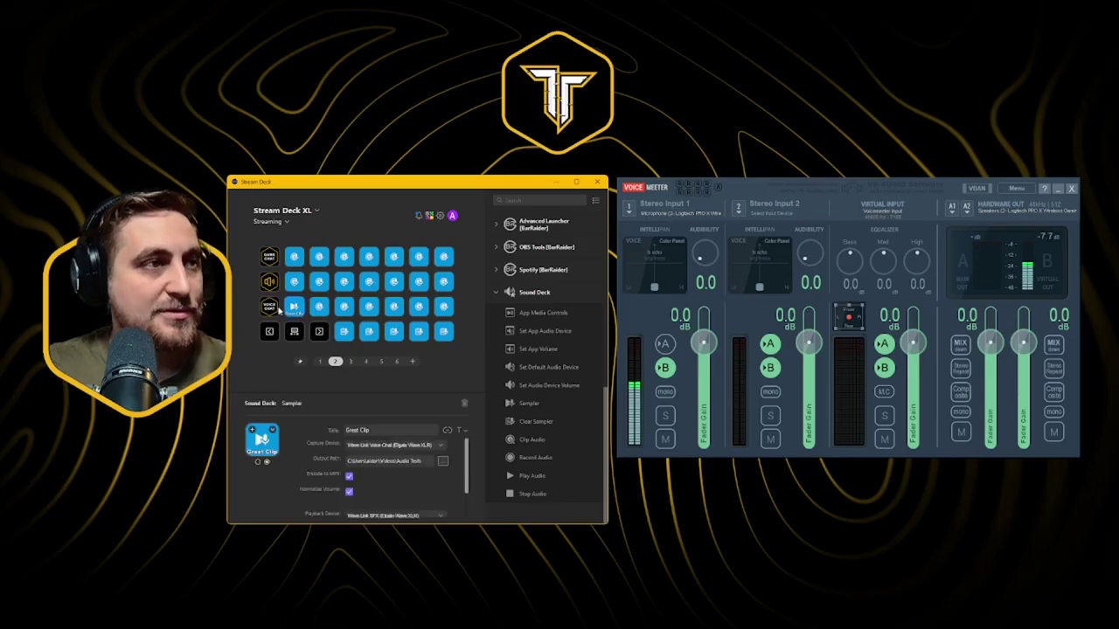
{"action": "left_click", "coordinate": [277, 307]}
{"action": "double_click", "coordinate": [277, 308]}
{"action": "left_click", "coordinate": [268, 332]}
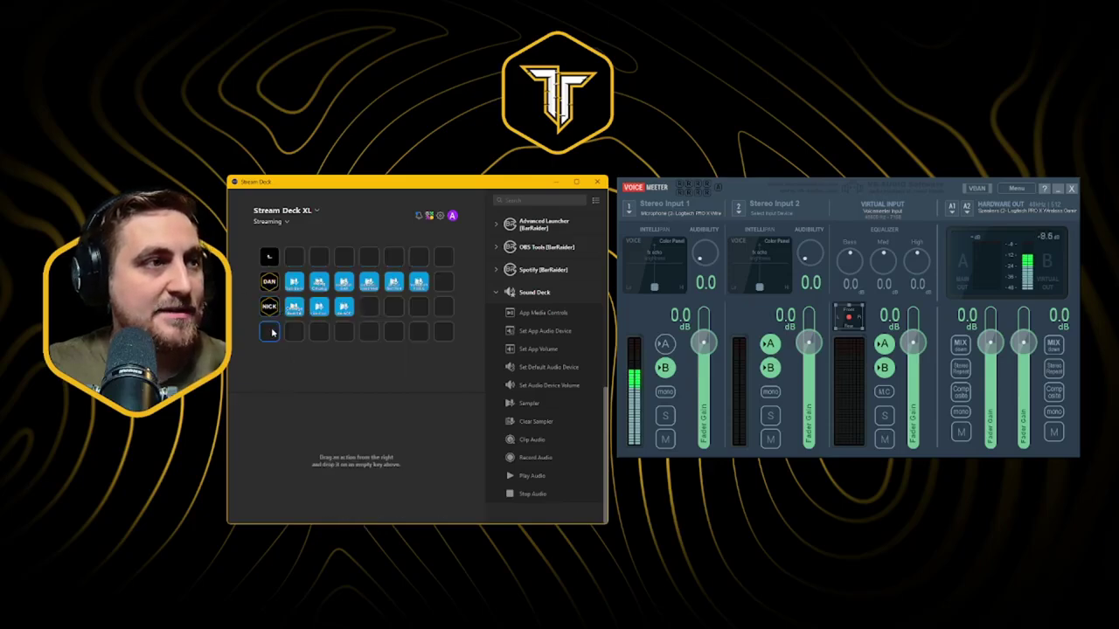
{"action": "key", "text": "ctrl+v"}
{"action": "left_click", "coordinate": [293, 334]}
{"action": "key", "text": "ctrl+v"}
{"action": "left_click_drag", "start_coordinate": [291, 334], "coordinate": [294, 334]}
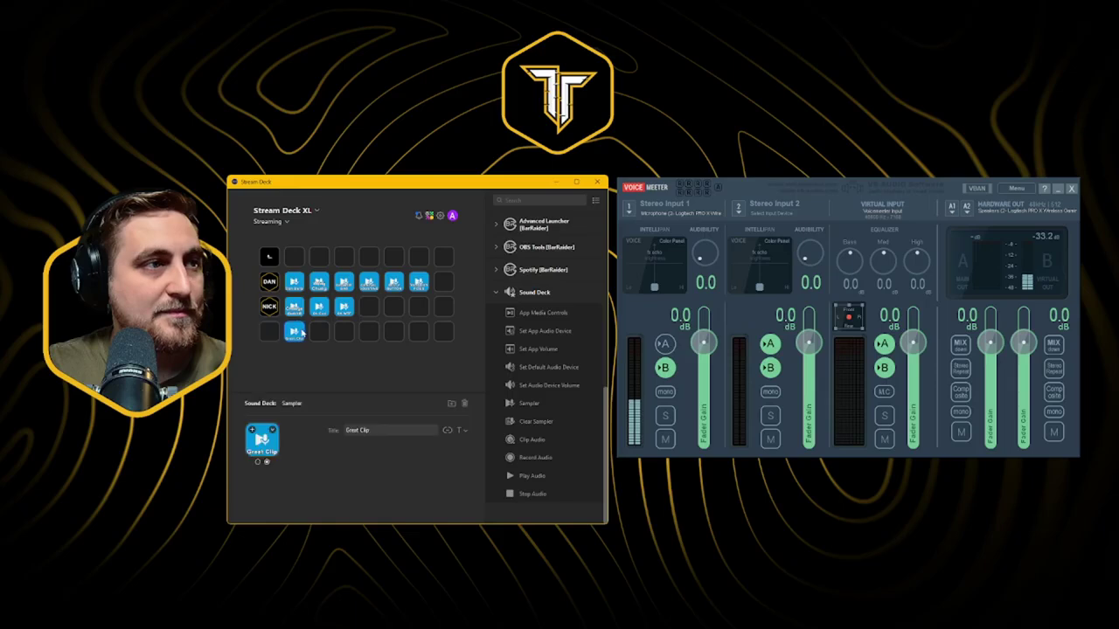
{"action": "left_click", "coordinate": [294, 335]}
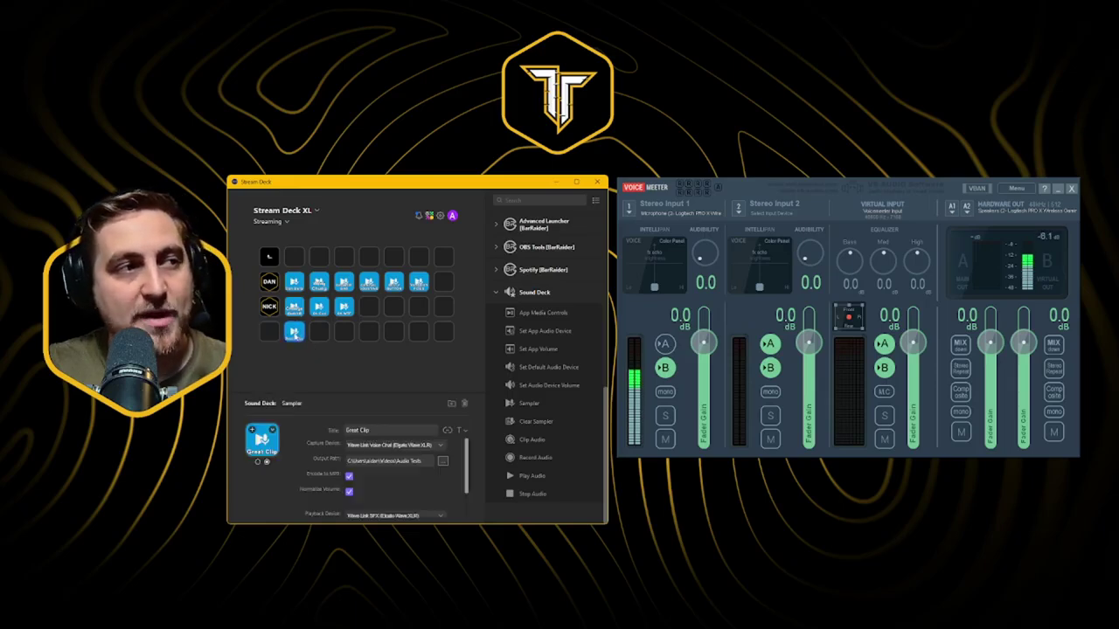
Leave the folder and reset the Great Clip key on page 2 to an empty, untitled Sampler.
{"action": "double_click", "coordinate": [267, 258]}
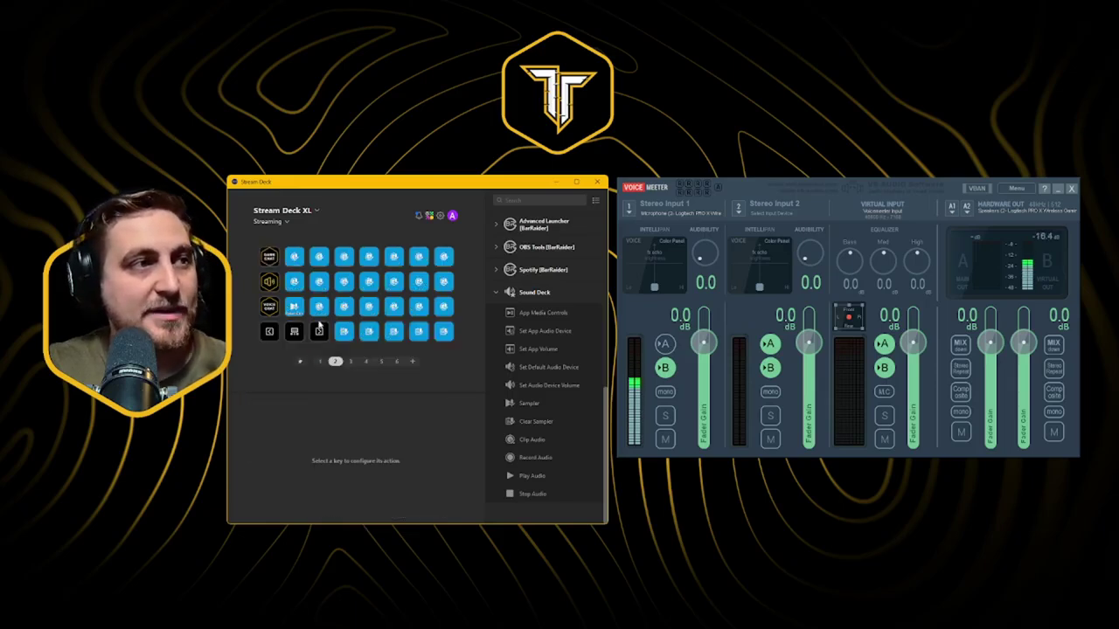
{"action": "left_click", "coordinate": [321, 311]}
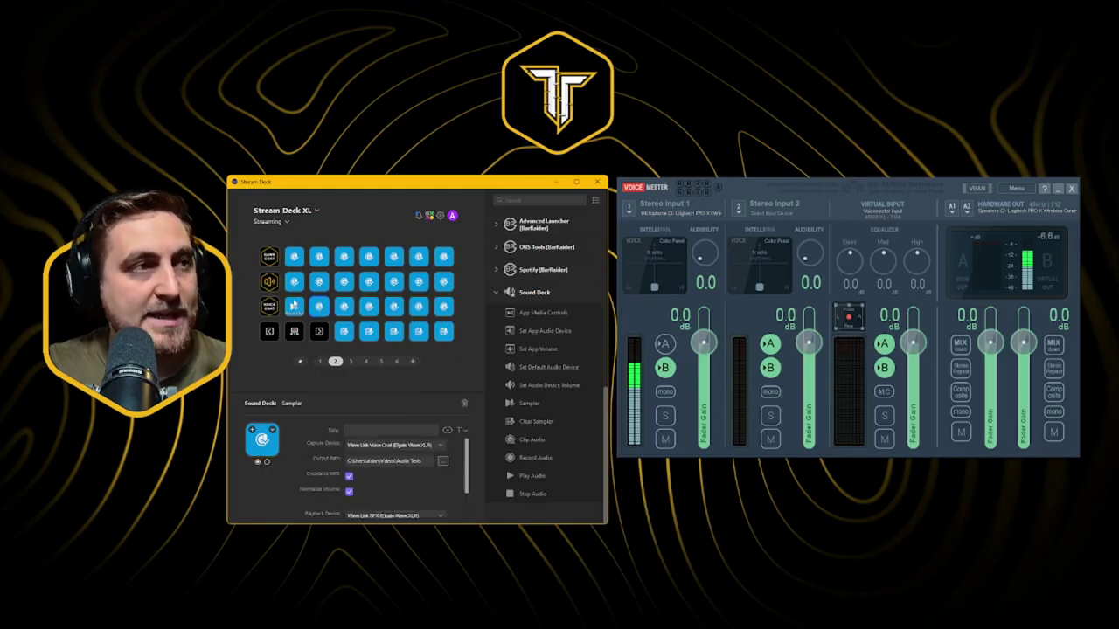
{"action": "left_click", "coordinate": [293, 304]}
{"action": "left_click", "coordinate": [293, 303]}
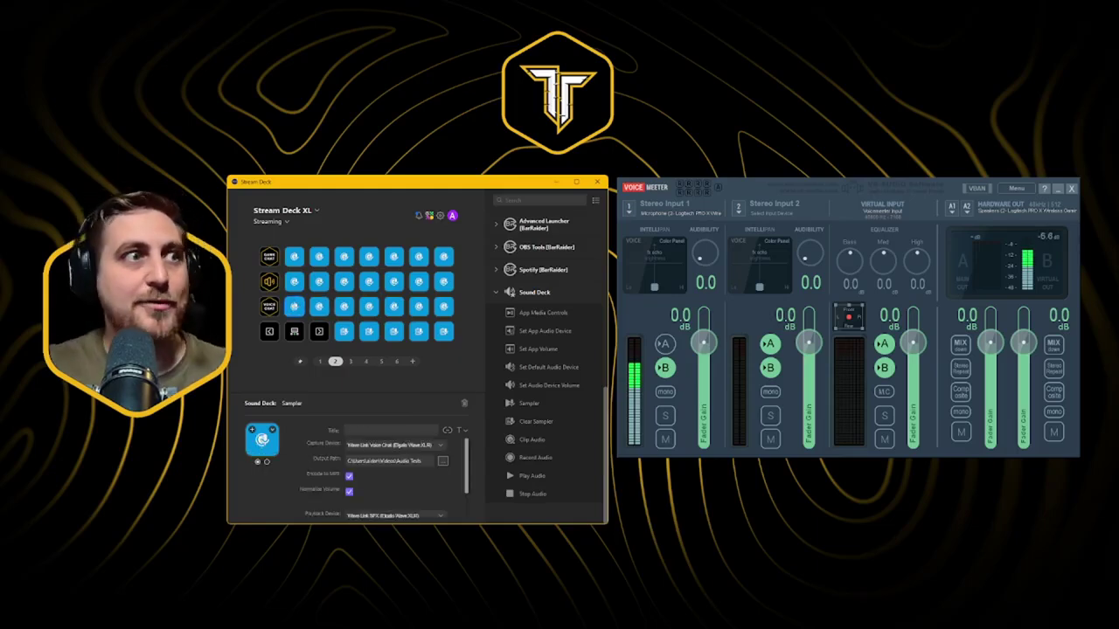
Compare the capture devices assigned to the Sampler keys in the three rows of page 2.
{"action": "left_click", "coordinate": [302, 313]}
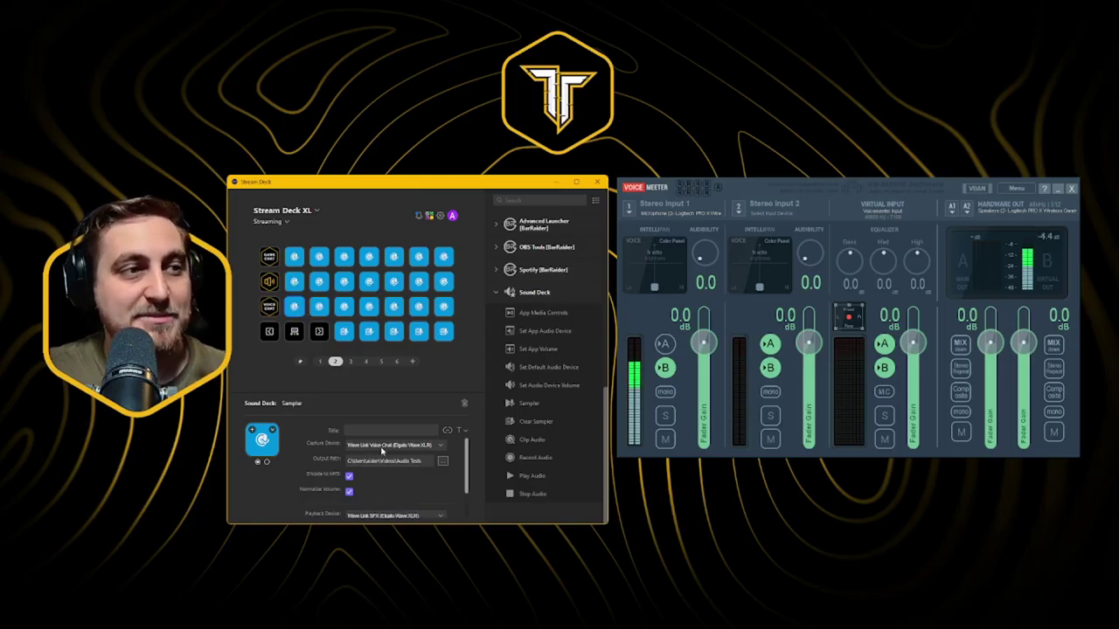
{"action": "scroll", "coordinate": [370, 452], "scroll_direction": "up", "scroll_amount": 1}
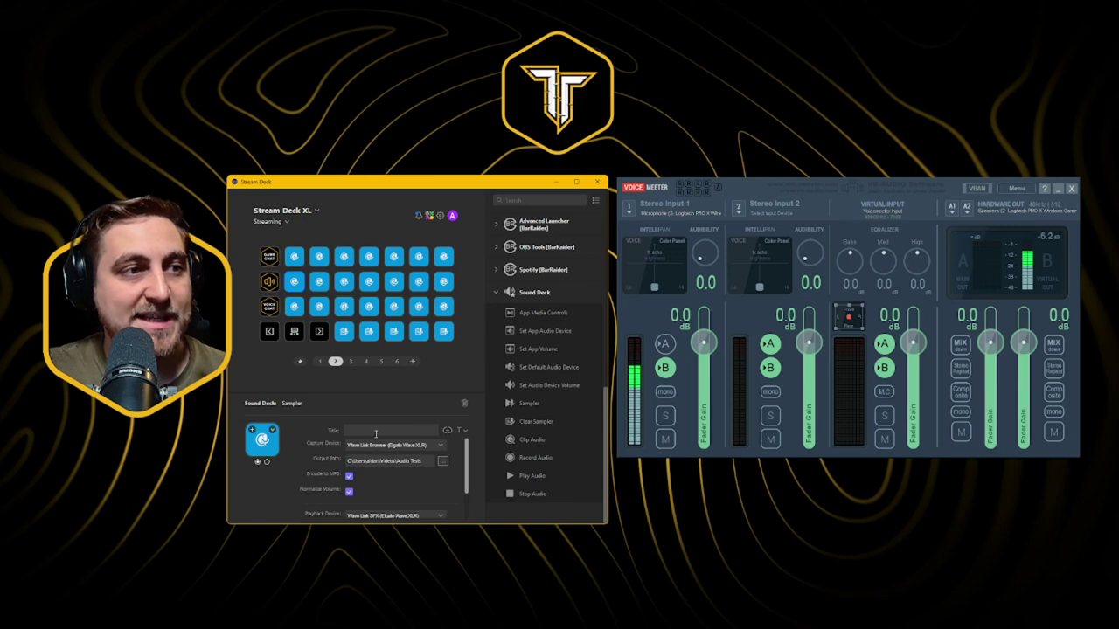
{"action": "scroll", "coordinate": [374, 447], "scroll_direction": "down", "scroll_amount": 1}
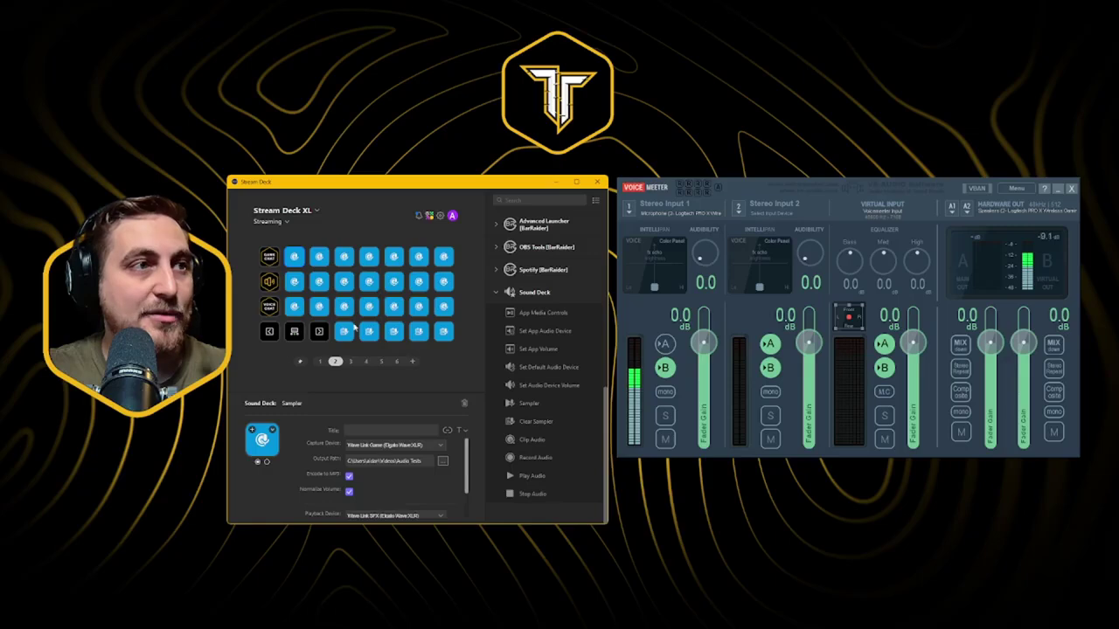
On page 6, fill the rest of the third row with copies of the Sampler key and move Clear Sampler to the bottom row's fifth key.
{"action": "left_click", "coordinate": [396, 362]}
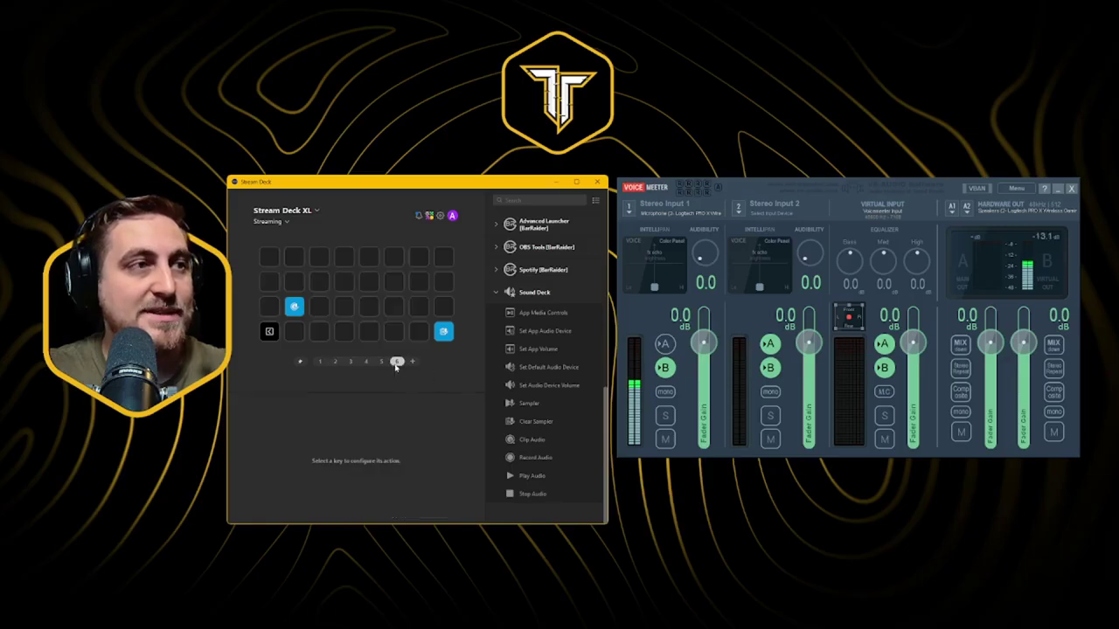
{"action": "left_click", "coordinate": [295, 307]}
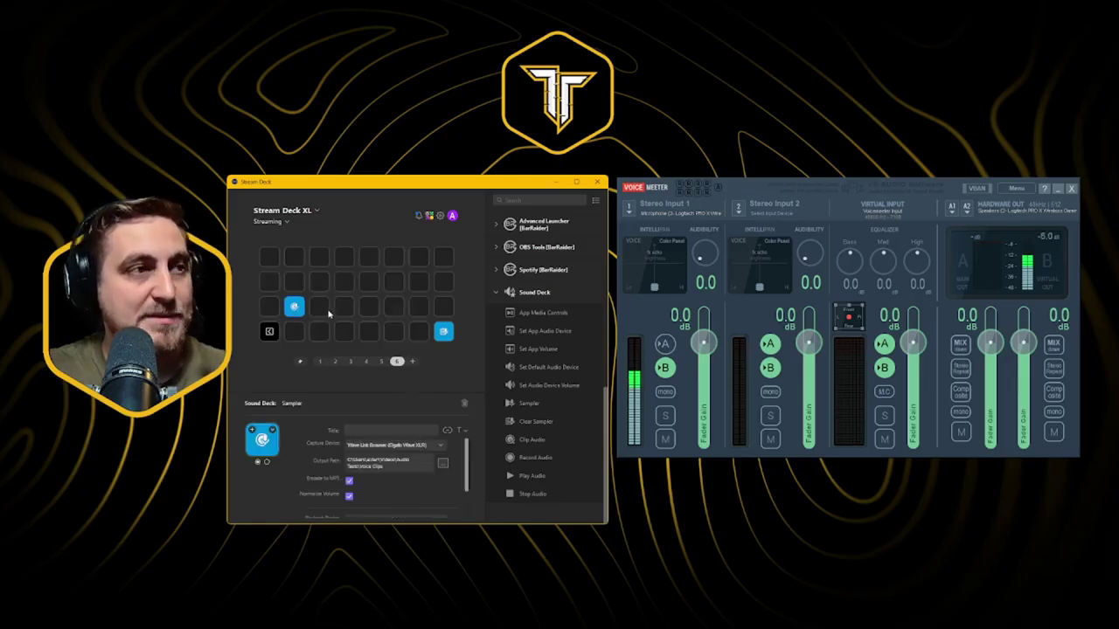
{"action": "left_click", "coordinate": [328, 313]}
{"action": "key", "text": "ctrl+v"}
{"action": "key", "text": "ctrl+v"}
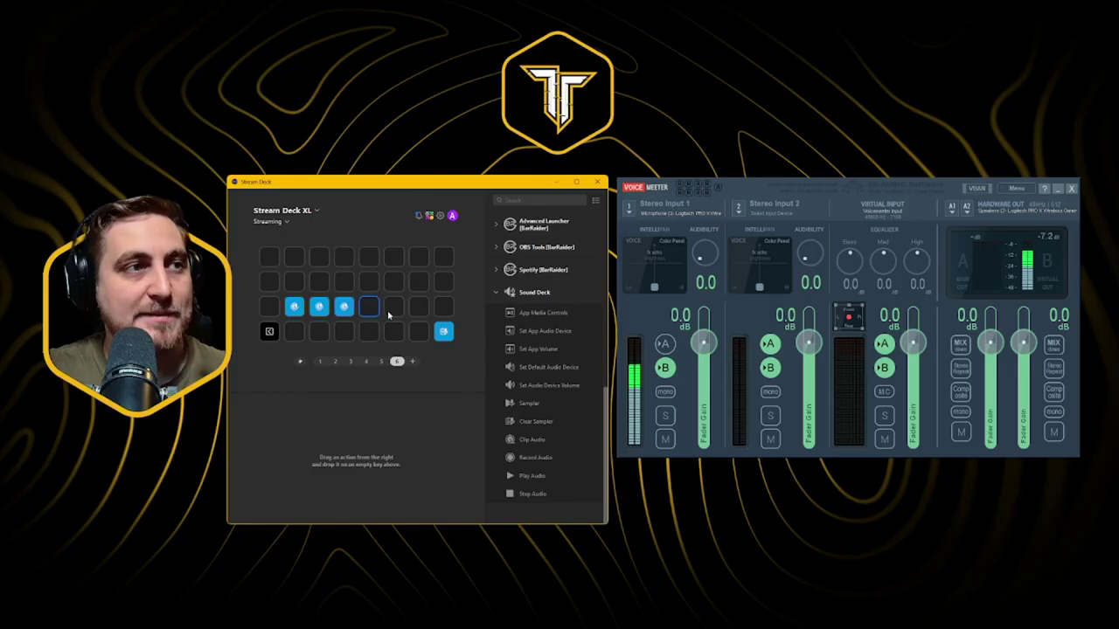
{"action": "key", "text": "ctrl+v"}
{"action": "key", "text": "ctrl+v"}
{"action": "key", "text": "ctrl+v"}
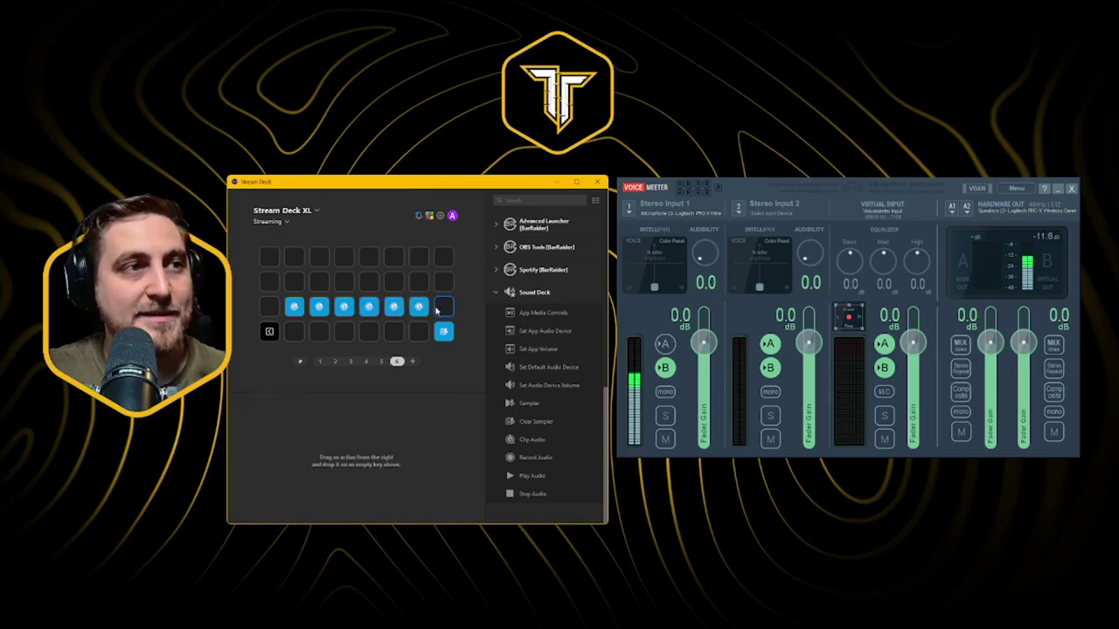
{"action": "key", "text": "ctrl+v"}
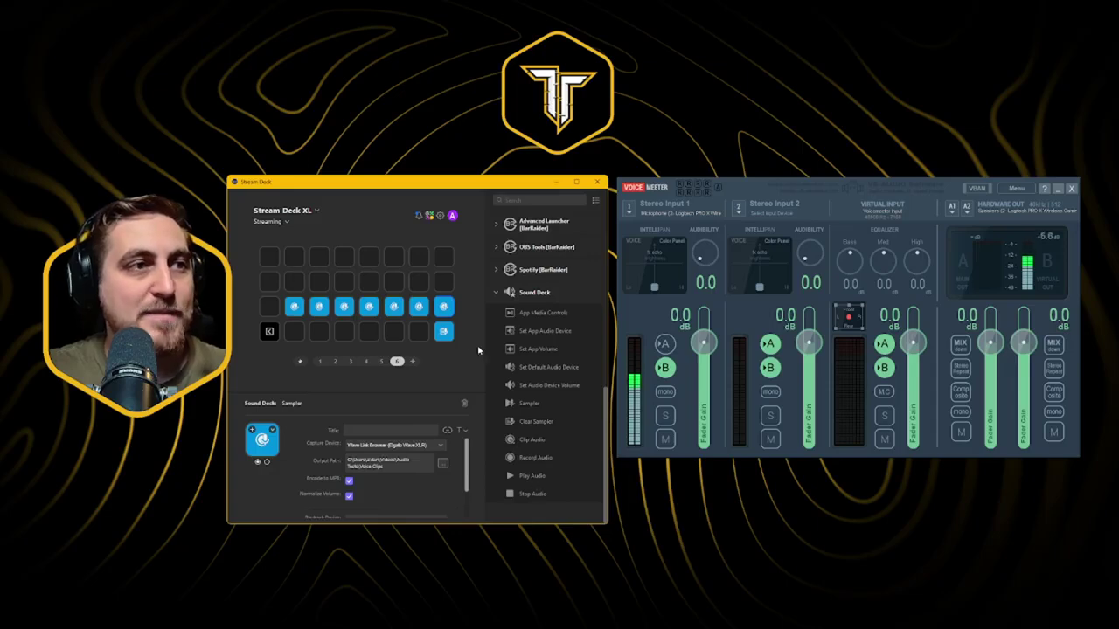
{"action": "left_click_drag", "start_coordinate": [443, 332], "coordinate": [370, 335]}
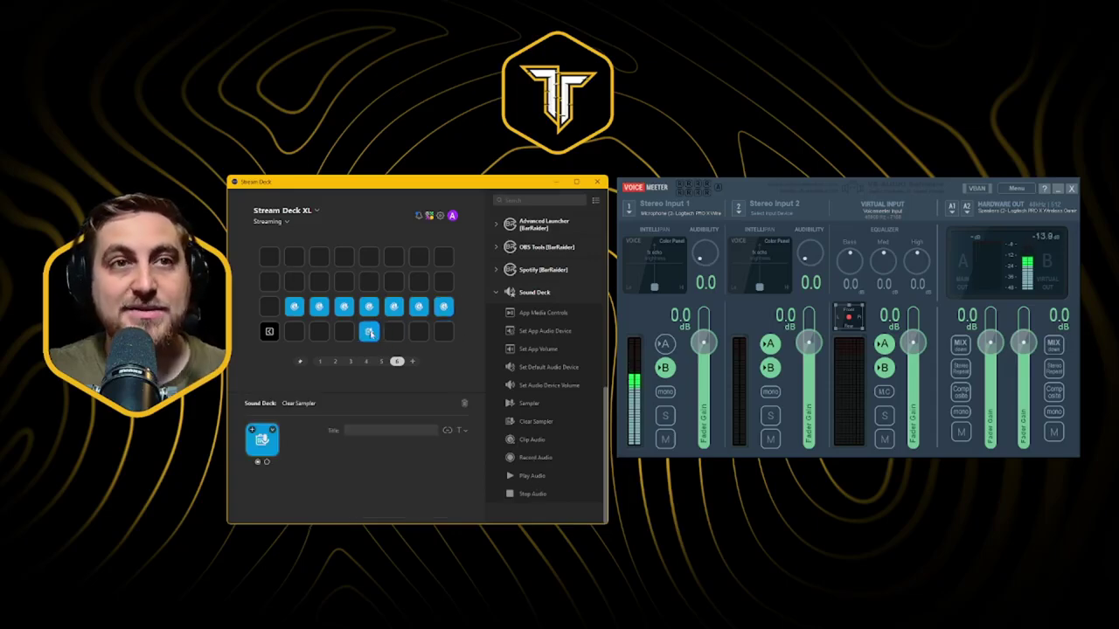
Close the Voicemeeter window and look through the input channels in Wave Link.
{"action": "left_click", "coordinate": [1074, 190]}
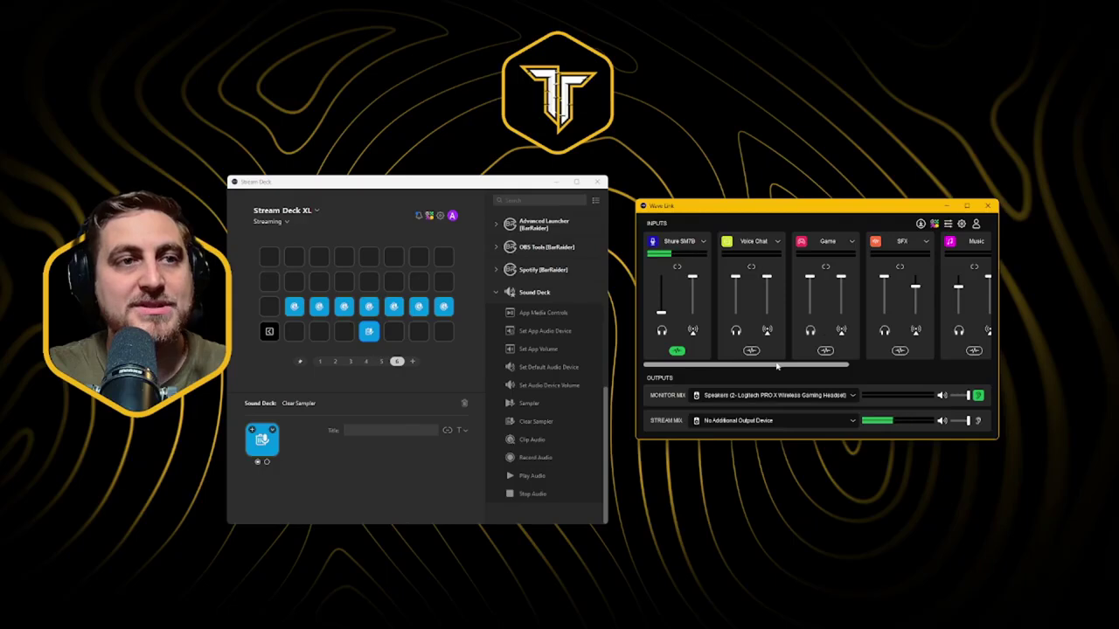
{"action": "mouse_move", "coordinate": [776, 366]}
{"action": "left_mouse_down"}
{"action": "mouse_move", "coordinate": [865, 364]}
{"action": "mouse_move", "coordinate": [784, 357]}
{"action": "left_mouse_up"}
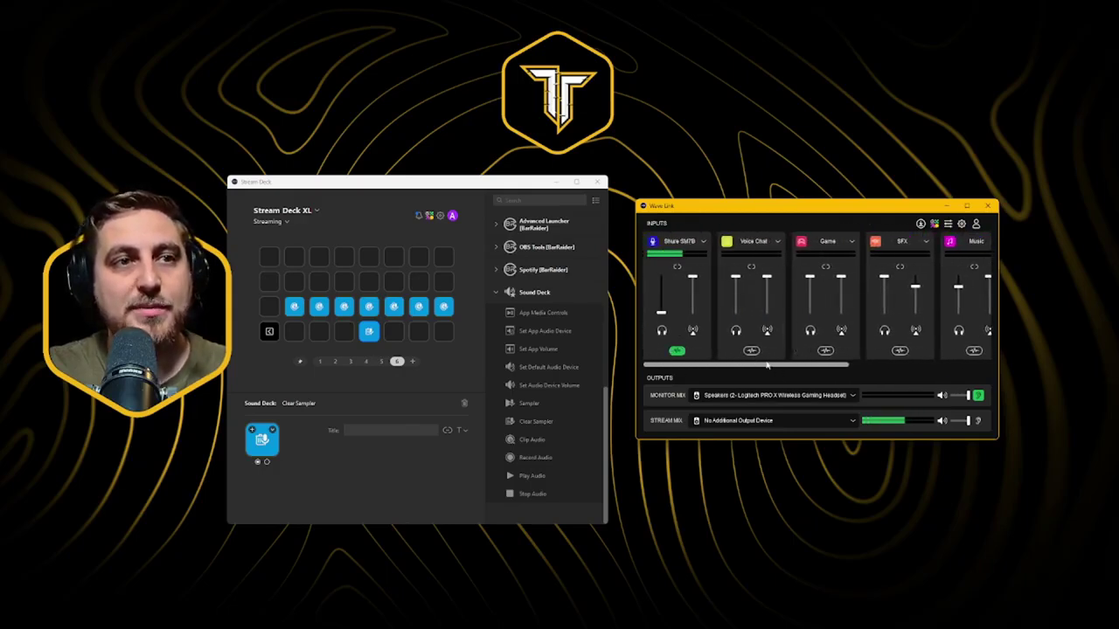
{"action": "left_click_drag", "start_coordinate": [773, 365], "coordinate": [906, 367]}
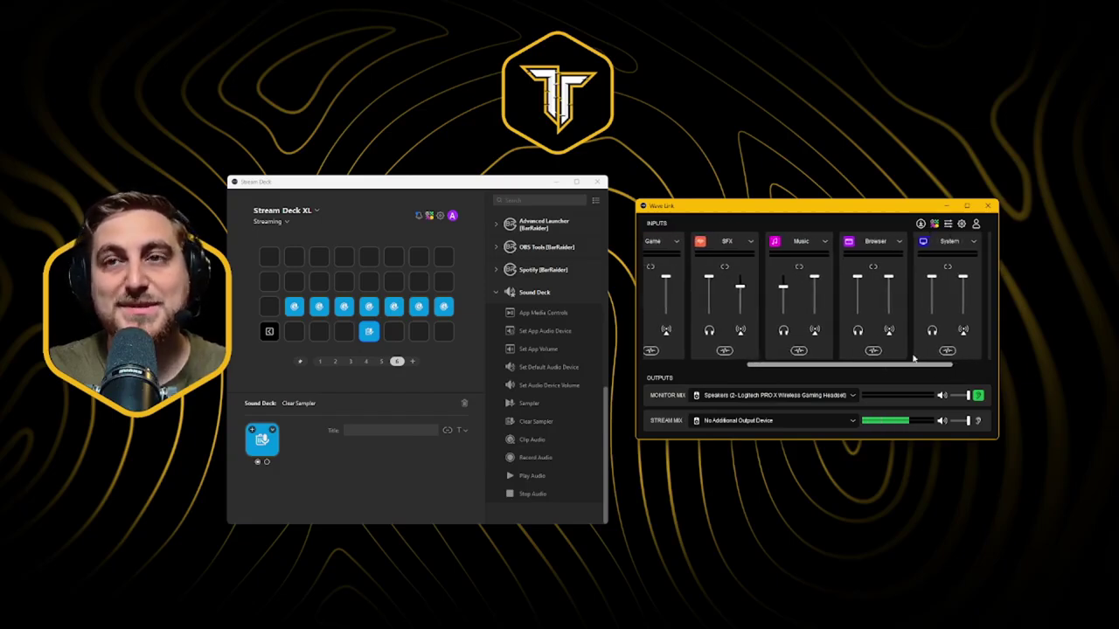
{"action": "left_click_drag", "start_coordinate": [912, 366], "coordinate": [893, 368]}
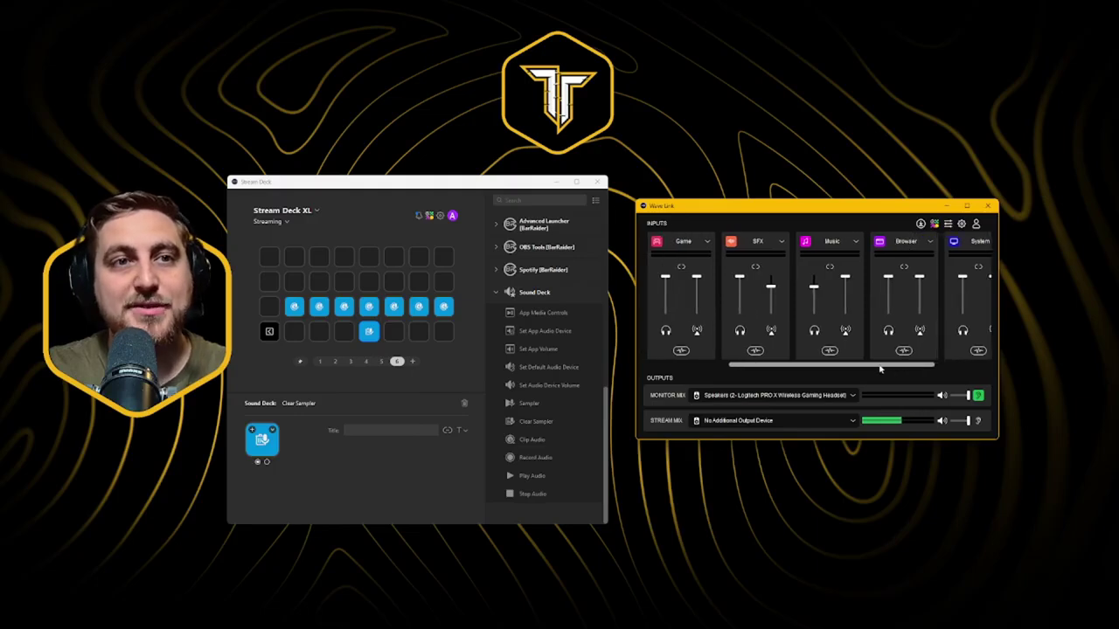
{"action": "scroll", "coordinate": [870, 245], "scroll_direction": "left", "scroll_amount": 3}
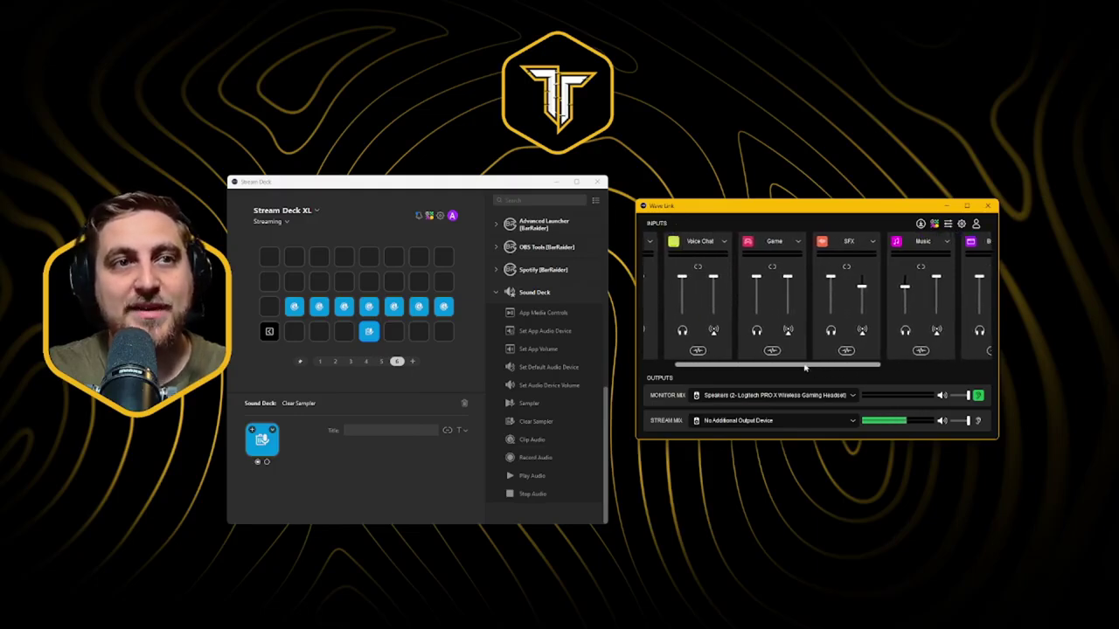
{"action": "left_click_drag", "start_coordinate": [808, 368], "coordinate": [762, 366]}
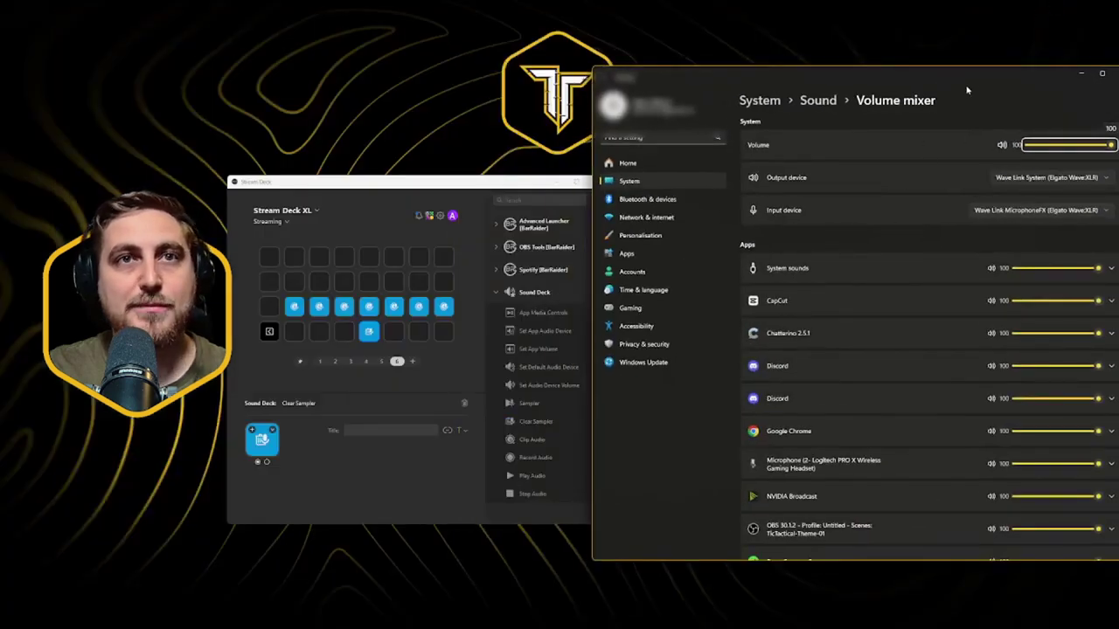
Bring the Windows Volume mixer fully into view and expand Google Chrome's entry to check its output and input devices.
{"action": "left_click_drag", "start_coordinate": [959, 72], "coordinate": [920, 66]}
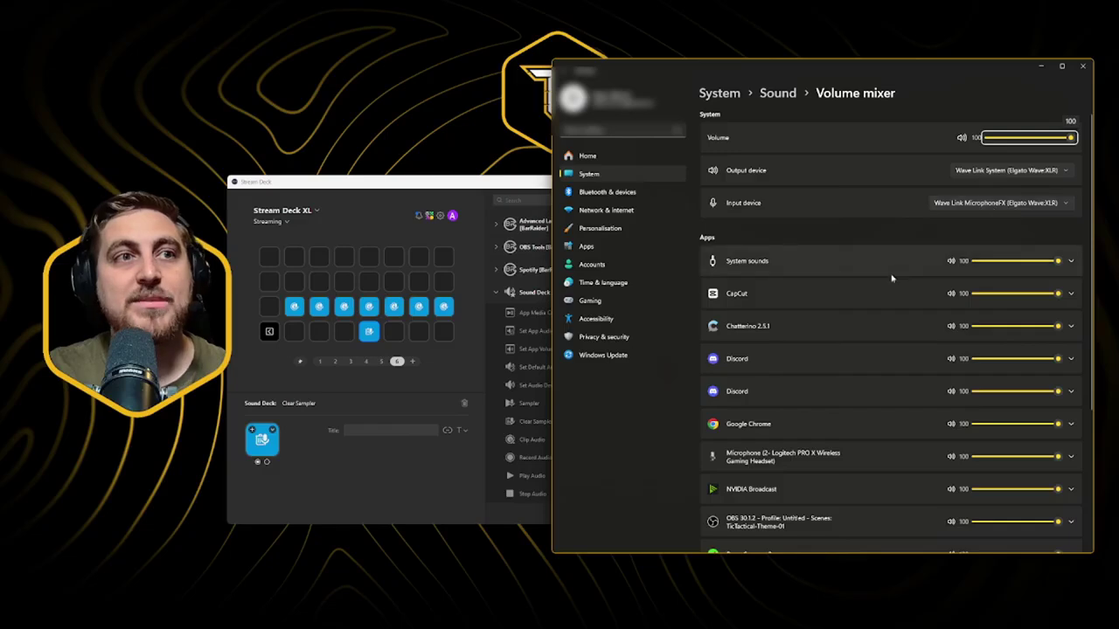
{"action": "scroll", "coordinate": [885, 357], "scroll_direction": "down", "scroll_amount": 1}
{"action": "left_click", "coordinate": [884, 356]}
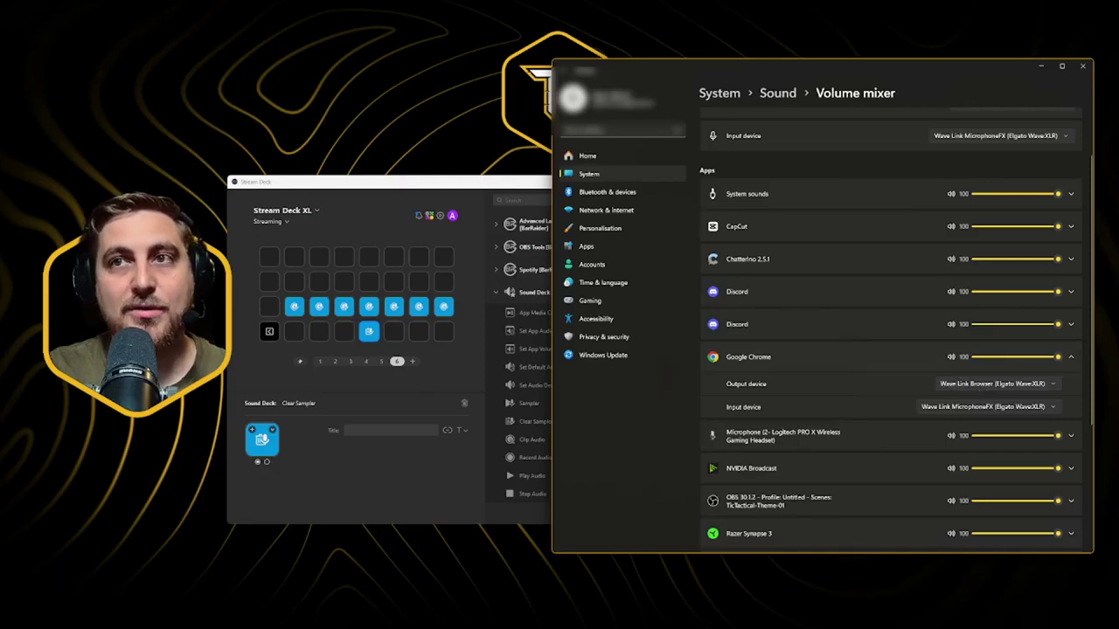
Play the YouTube clip with the Volume mixer closed and check the Browser channel in Wave Link.
{"action": "key", "text": "alt+Tab"}
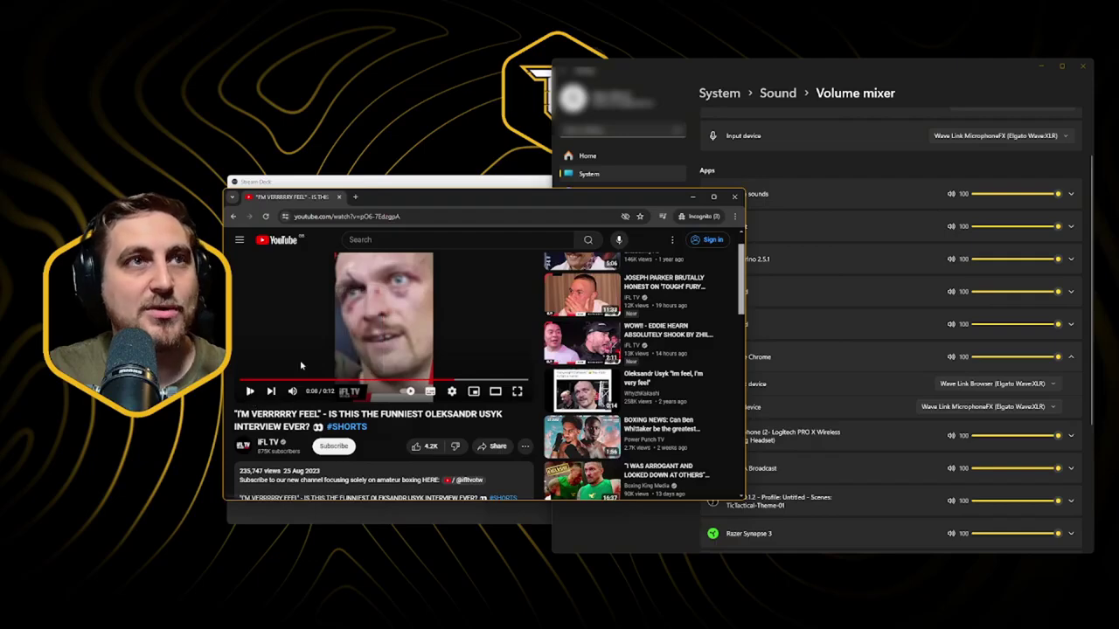
{"action": "left_click", "coordinate": [1082, 66]}
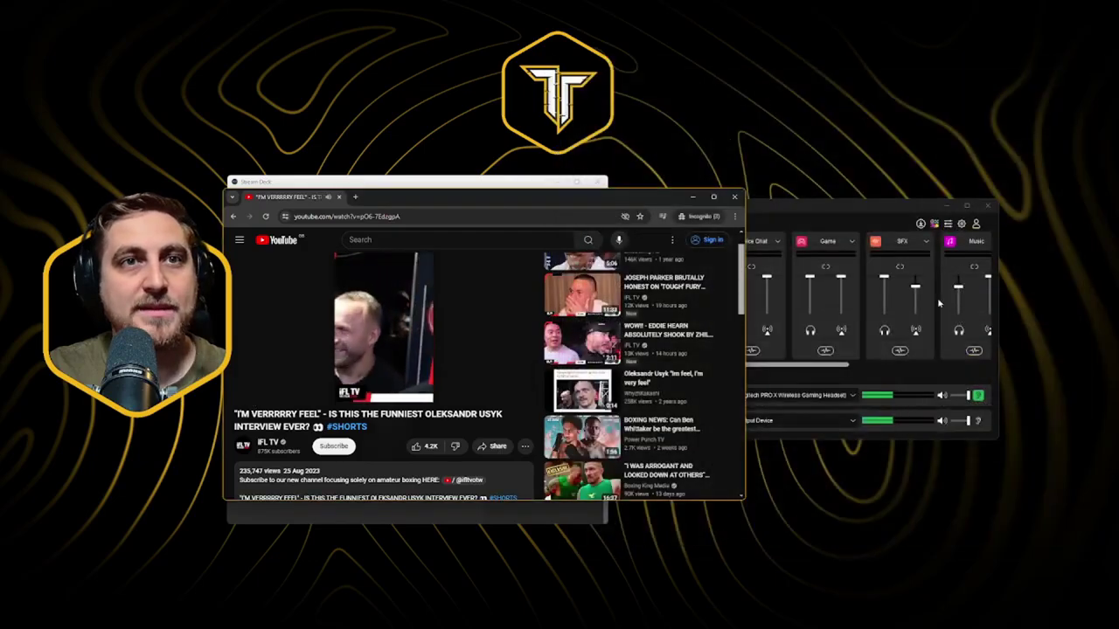
{"action": "left_click", "coordinate": [915, 353]}
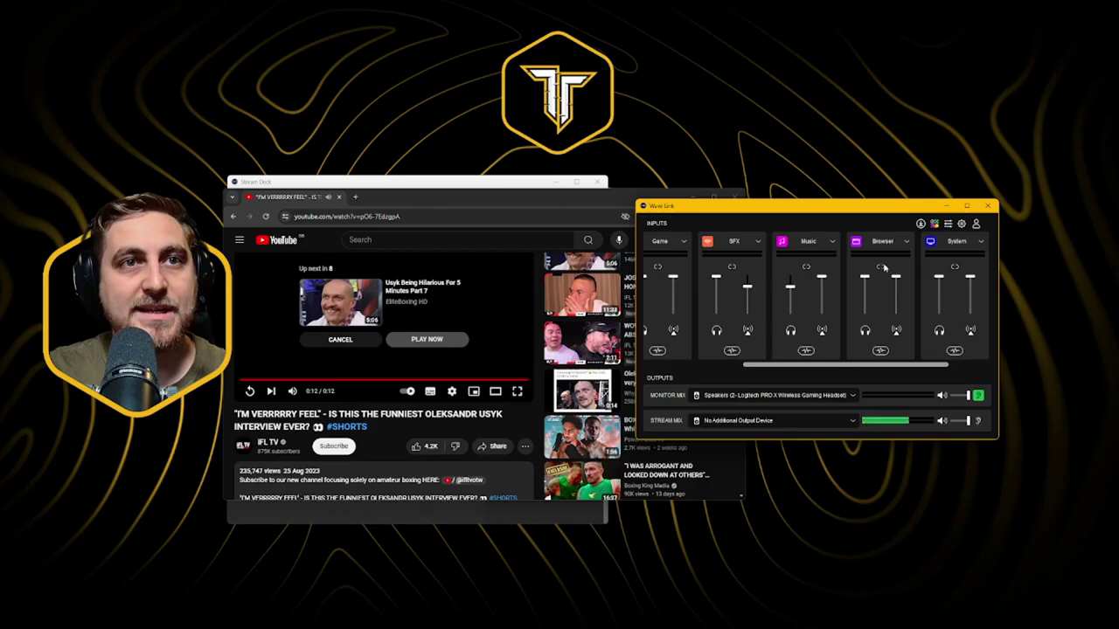
Replay the YouTube clip to check the Browser channel's level in Wave Link, pause it and close the browser window.
{"action": "left_click", "coordinate": [252, 390]}
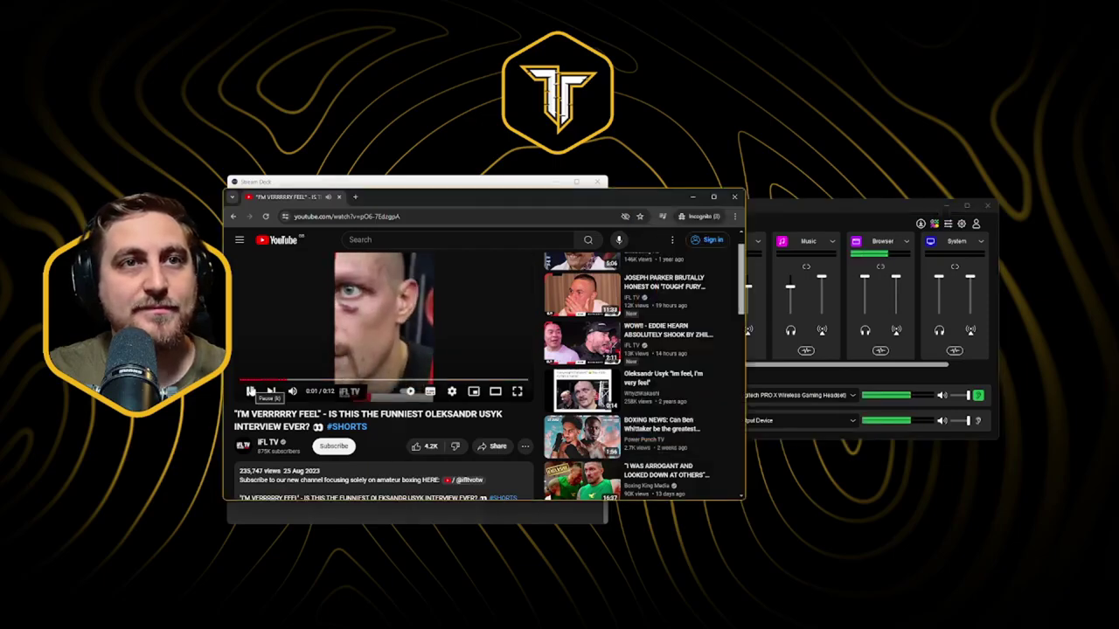
{"action": "left_click", "coordinate": [252, 390]}
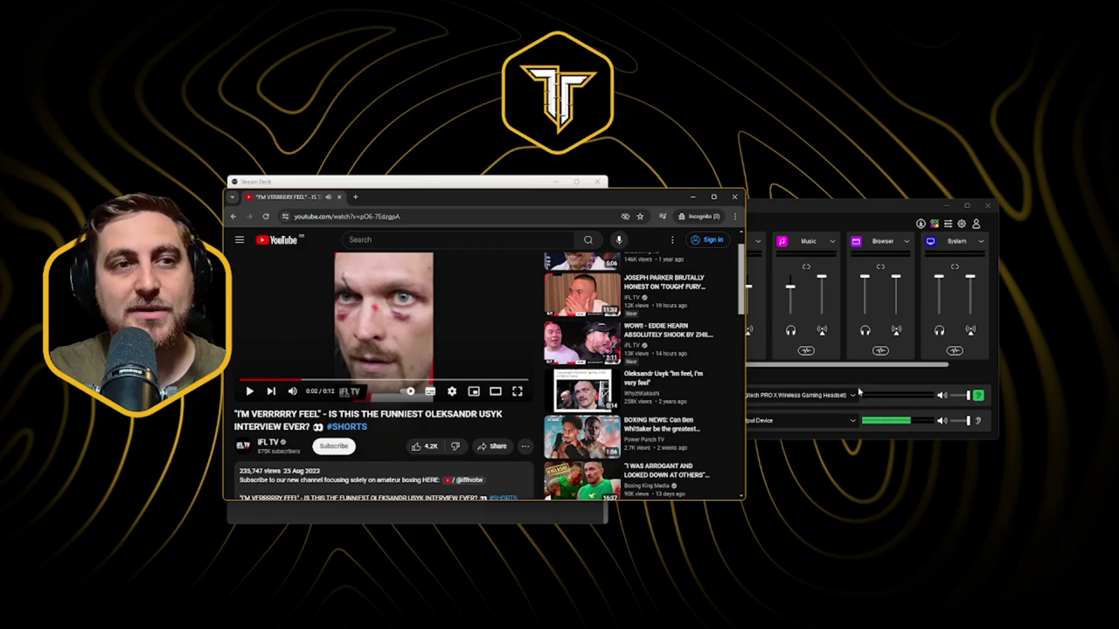
{"action": "left_click", "coordinate": [735, 197]}
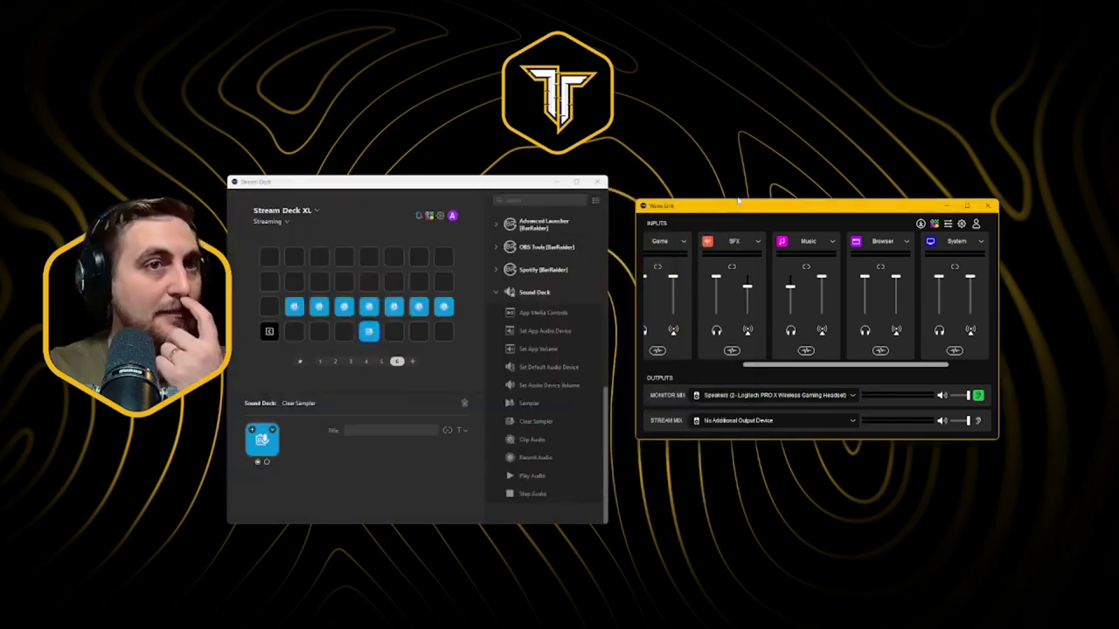
Make sure Route to MicrophoneFX is enabled in the settings of Wave Link's SFX input channel.
{"action": "left_click_drag", "start_coordinate": [836, 366], "coordinate": [727, 352]}
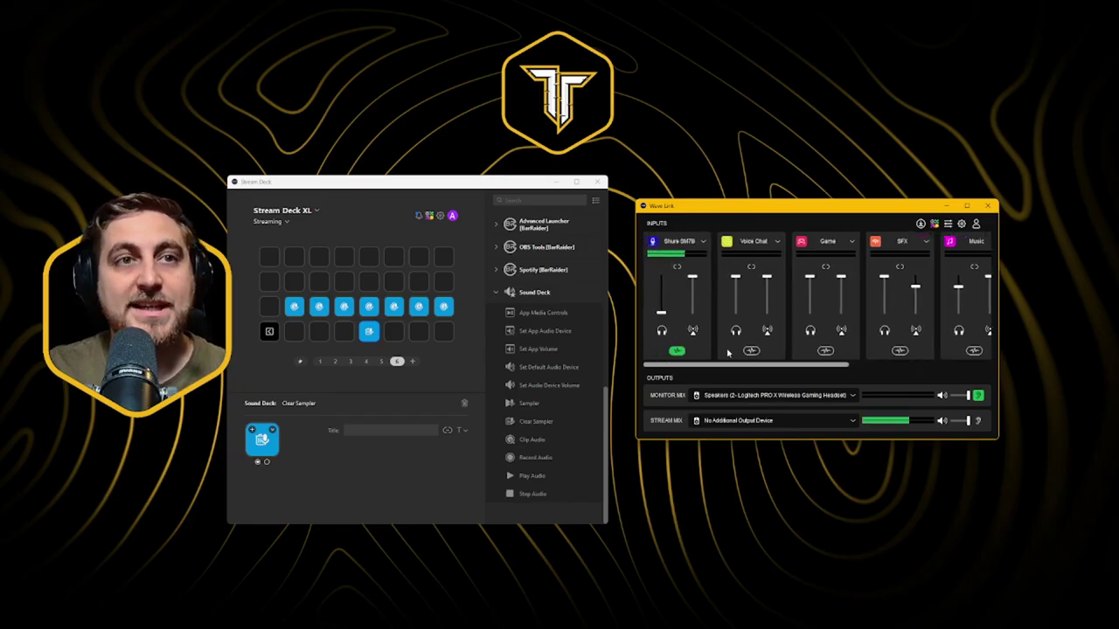
{"action": "left_click", "coordinate": [924, 242]}
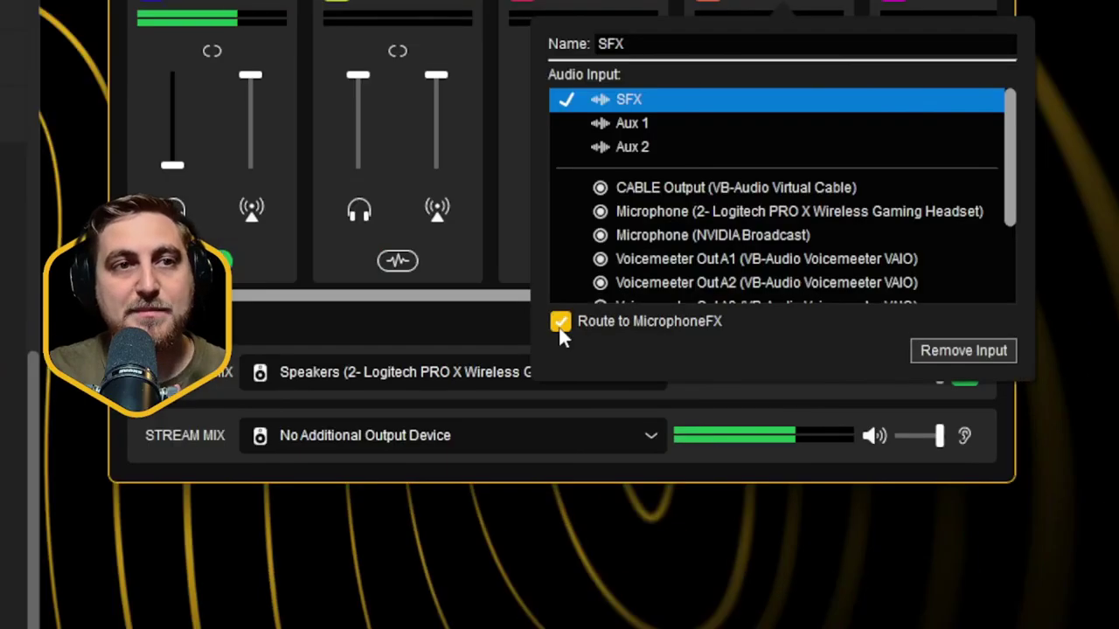
{"action": "left_click", "coordinate": [816, 377]}
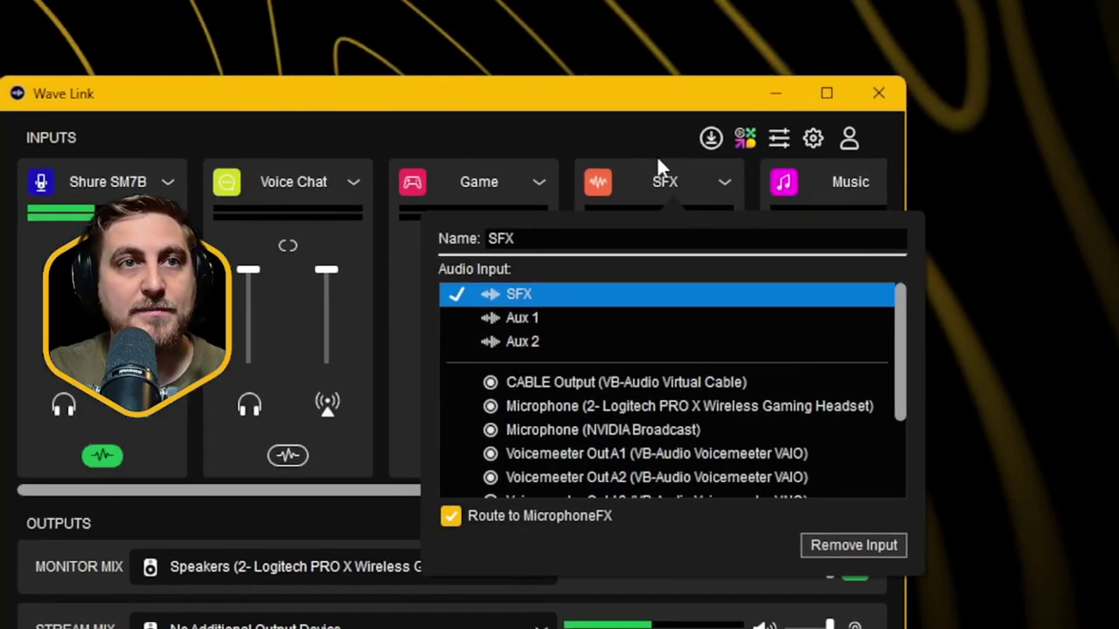
{"action": "left_click", "coordinate": [656, 156]}
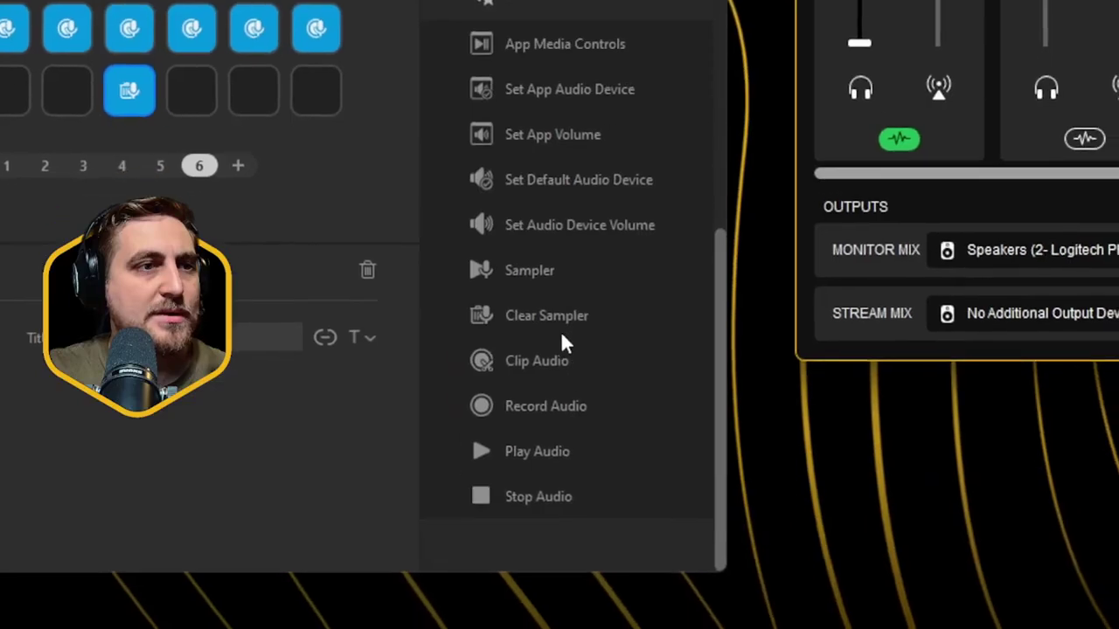
Add a Sampler key in page 6's second row, second column, and set its capture device to Wave Link Game (Elgato Wave:XLR).
{"action": "left_click_drag", "start_coordinate": [535, 262], "coordinate": [427, 258]}
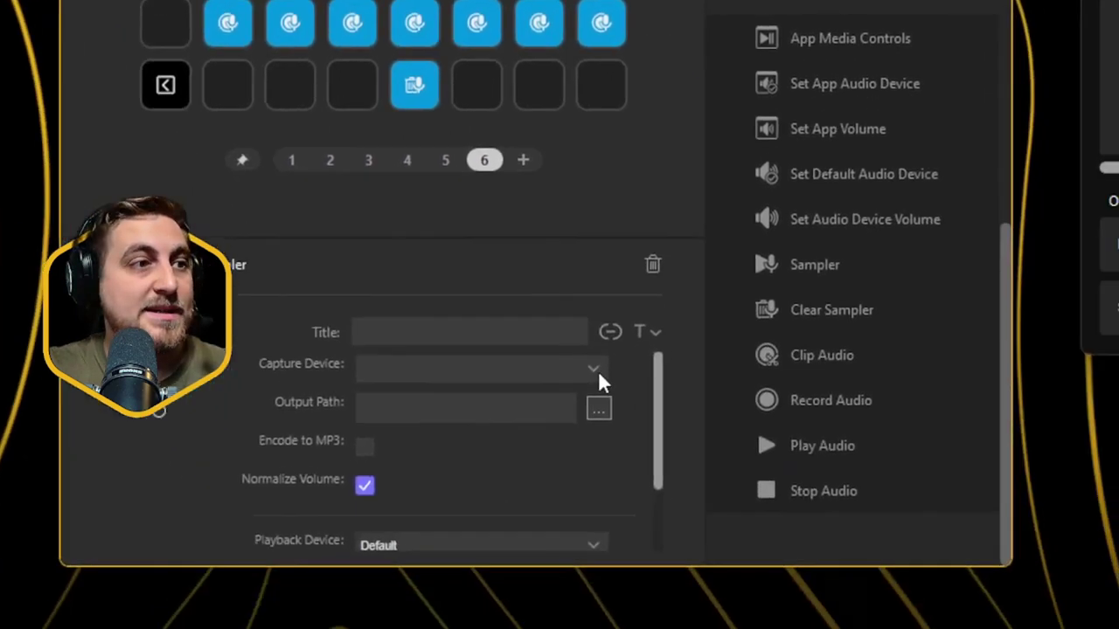
{"action": "left_click", "coordinate": [595, 369]}
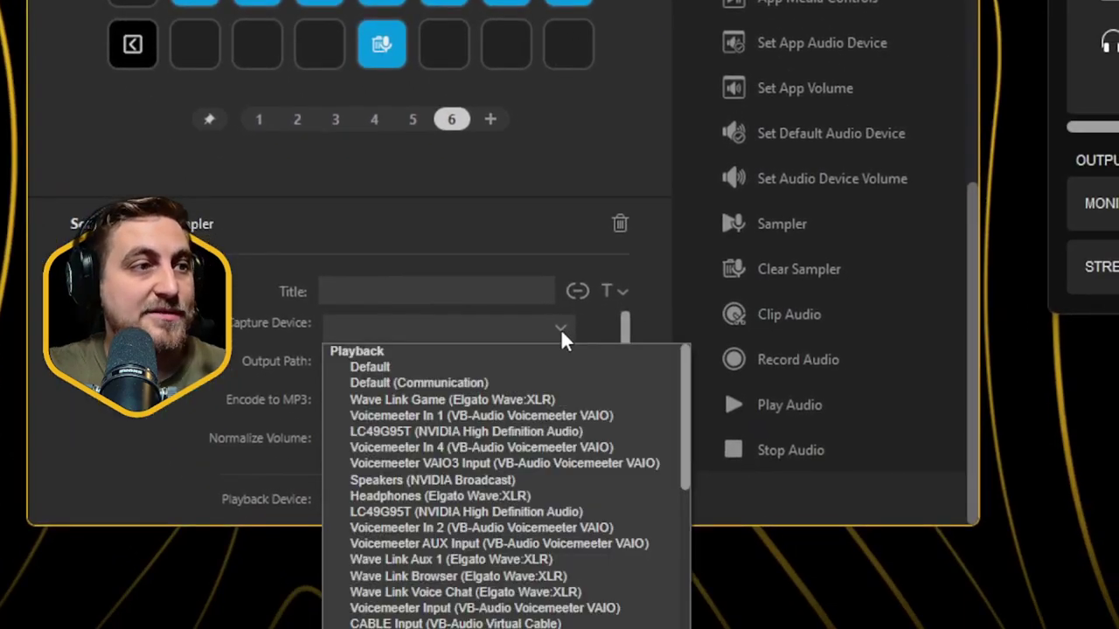
{"action": "left_click", "coordinate": [461, 400]}
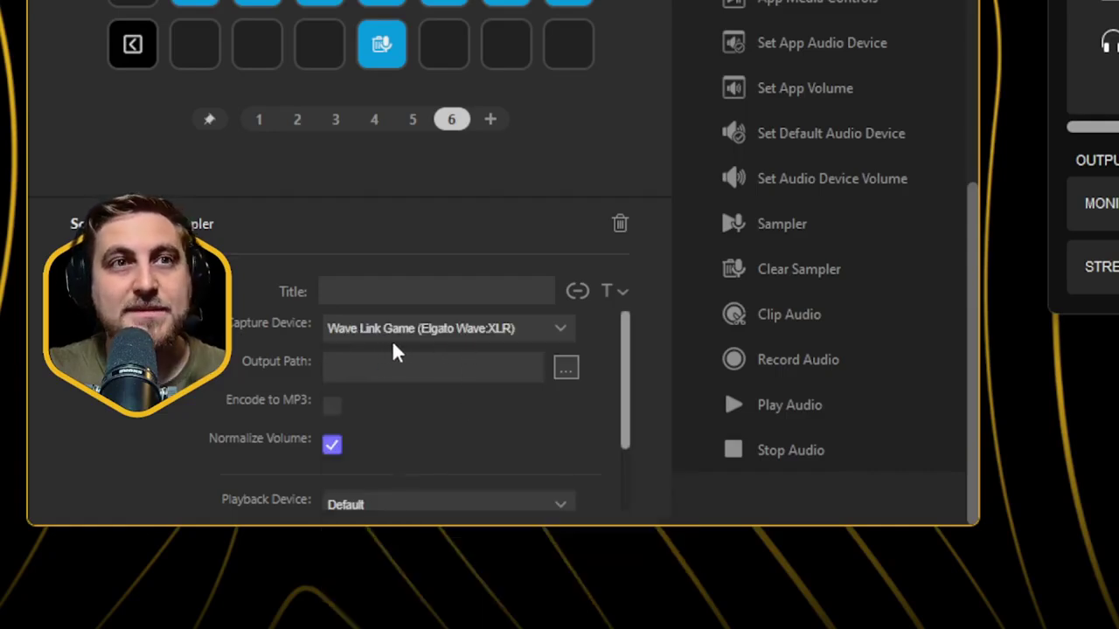
Set the new Sampler key's output path to the Audio Tests\Voice Clips folder and turn on Encode to MP3.
{"action": "left_click", "coordinate": [567, 369]}
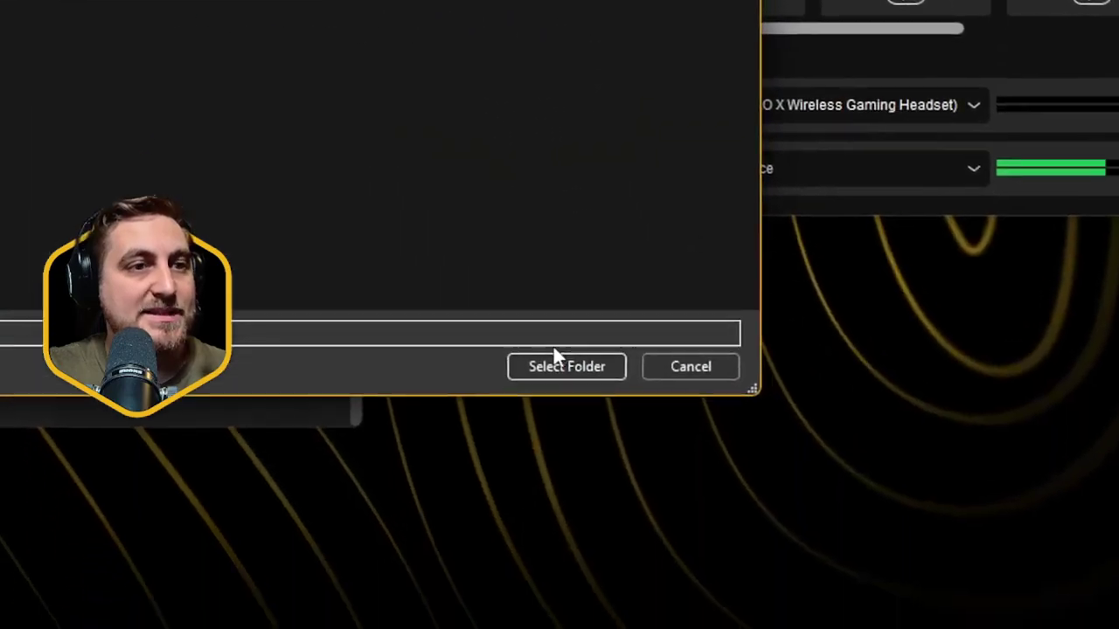
{"action": "left_click", "coordinate": [558, 364]}
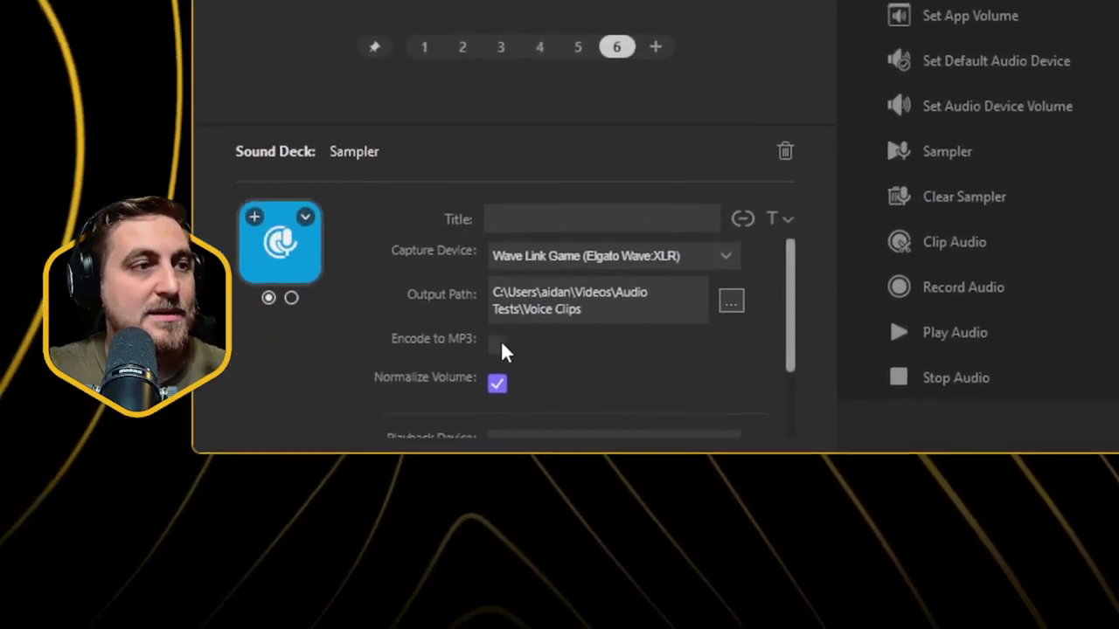
{"action": "left_click", "coordinate": [496, 347]}
Set the new Sampler key's playback device to Wave Link SFX (Elgato Wave:XLR).
{"action": "scroll", "coordinate": [592, 356], "scroll_direction": "down", "scroll_amount": 2}
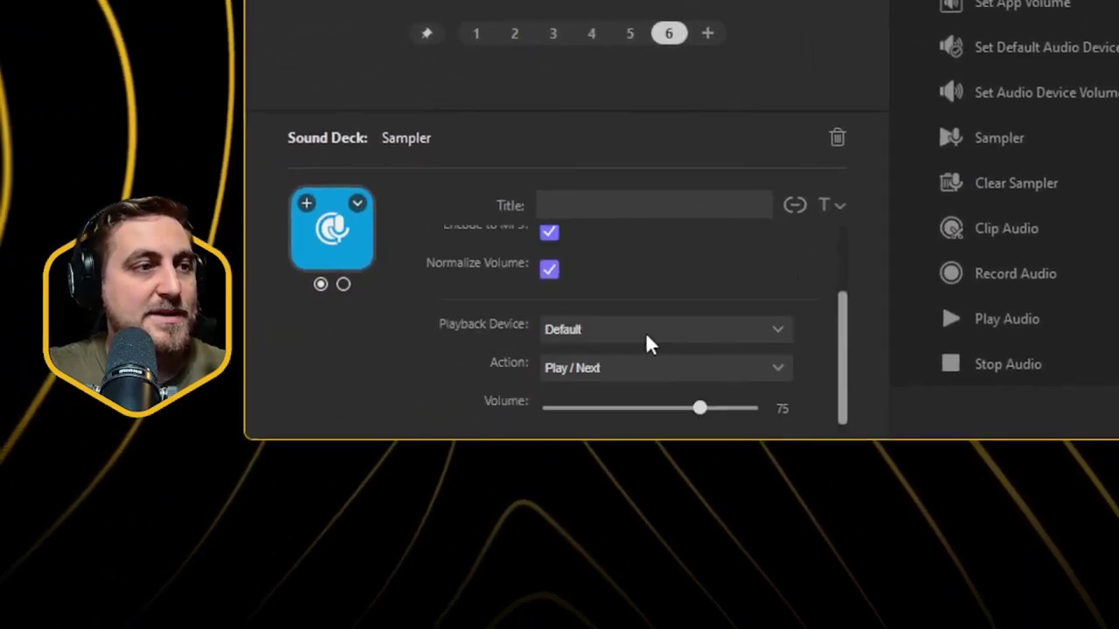
{"action": "left_click", "coordinate": [718, 328]}
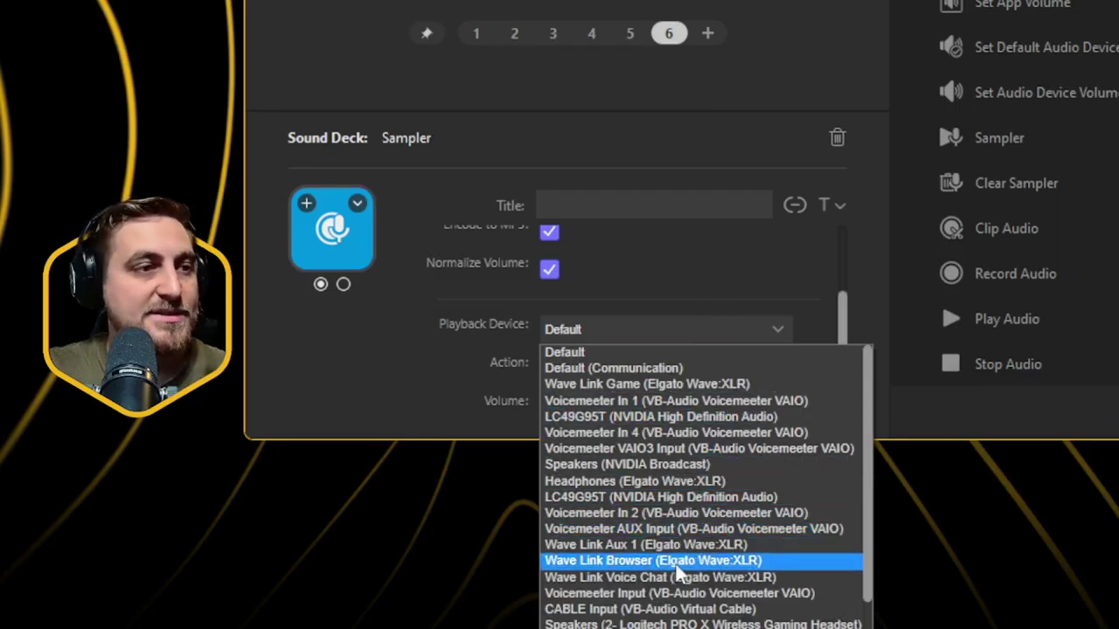
{"action": "scroll", "coordinate": [680, 550], "scroll_direction": "down", "scroll_amount": 2}
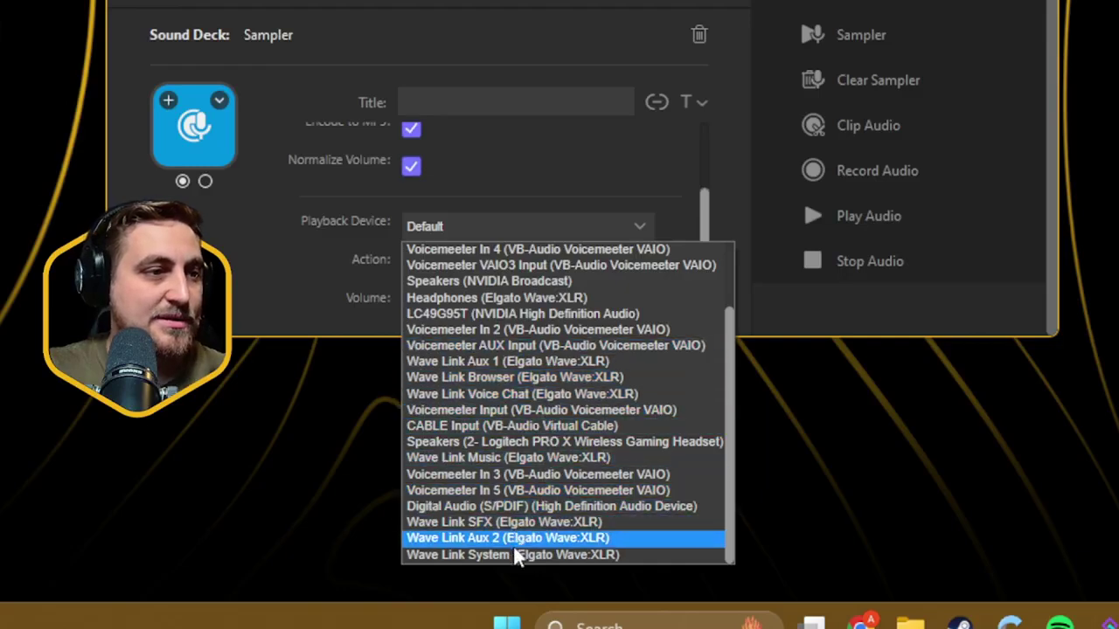
{"action": "left_click", "coordinate": [514, 523]}
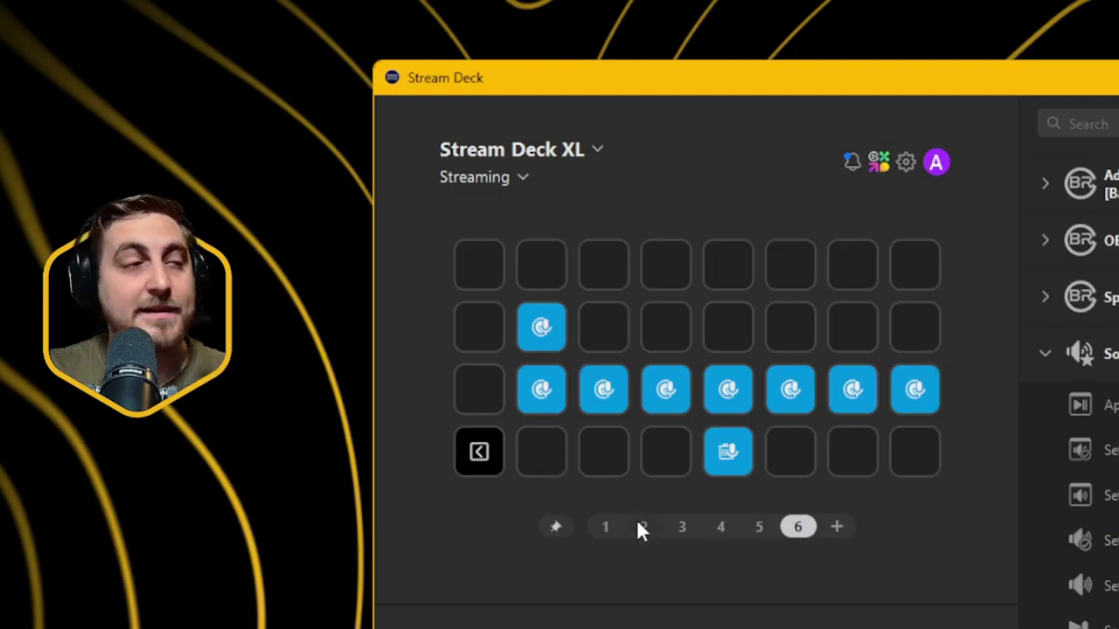
Go to page 2 of the Streaming profile to view its Sampler and Clear Sampler key layout.
{"action": "left_click", "coordinate": [641, 528]}
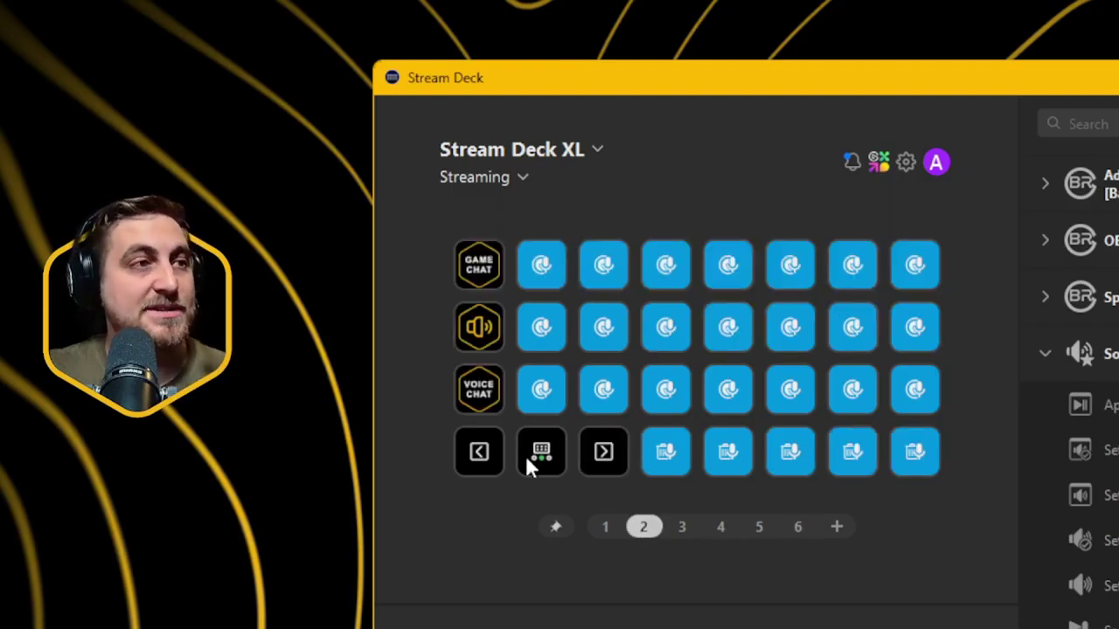